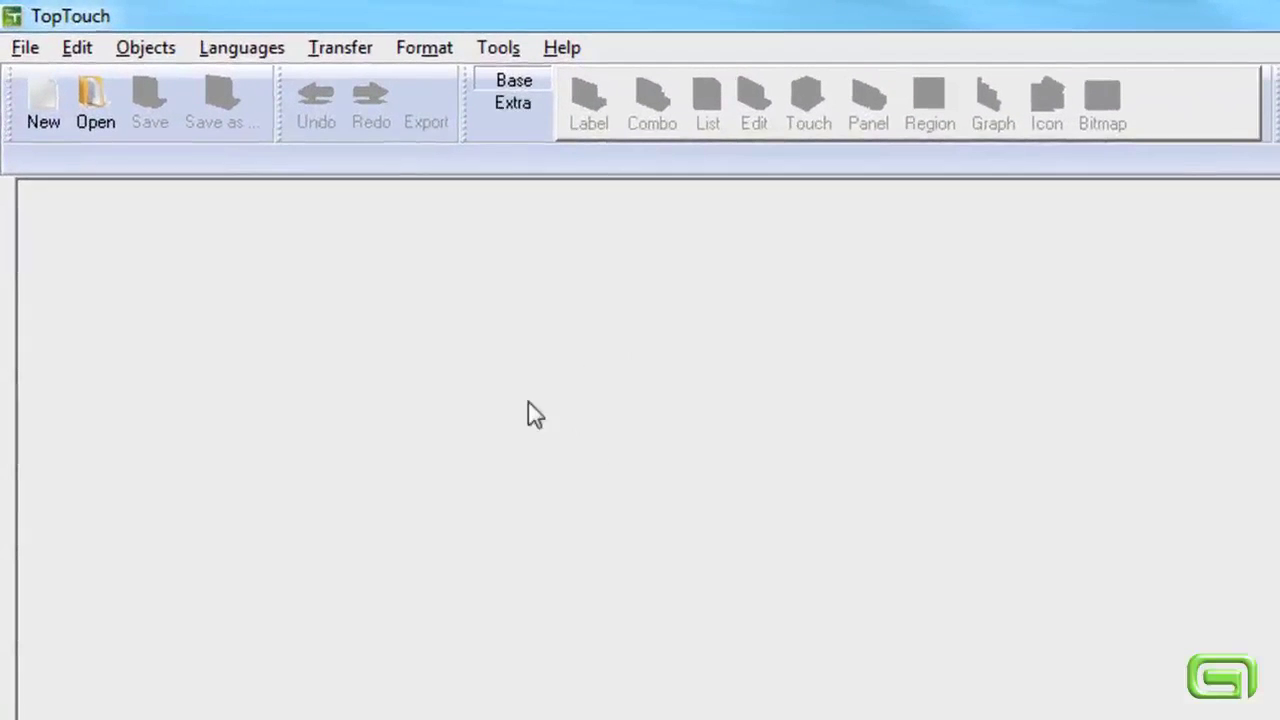
Step: Begin a new project and fill the Info step with the designer's name and note 'Filler project'
left_click(26, 48)
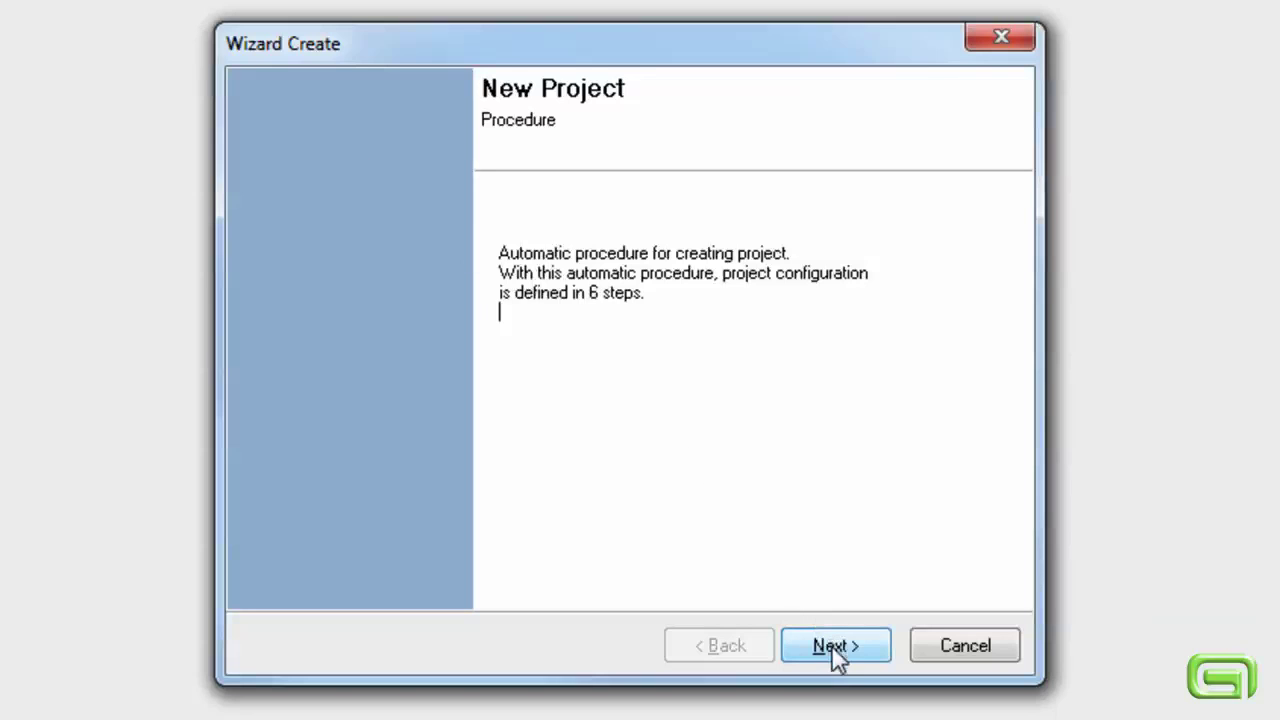
left_click(833, 647)
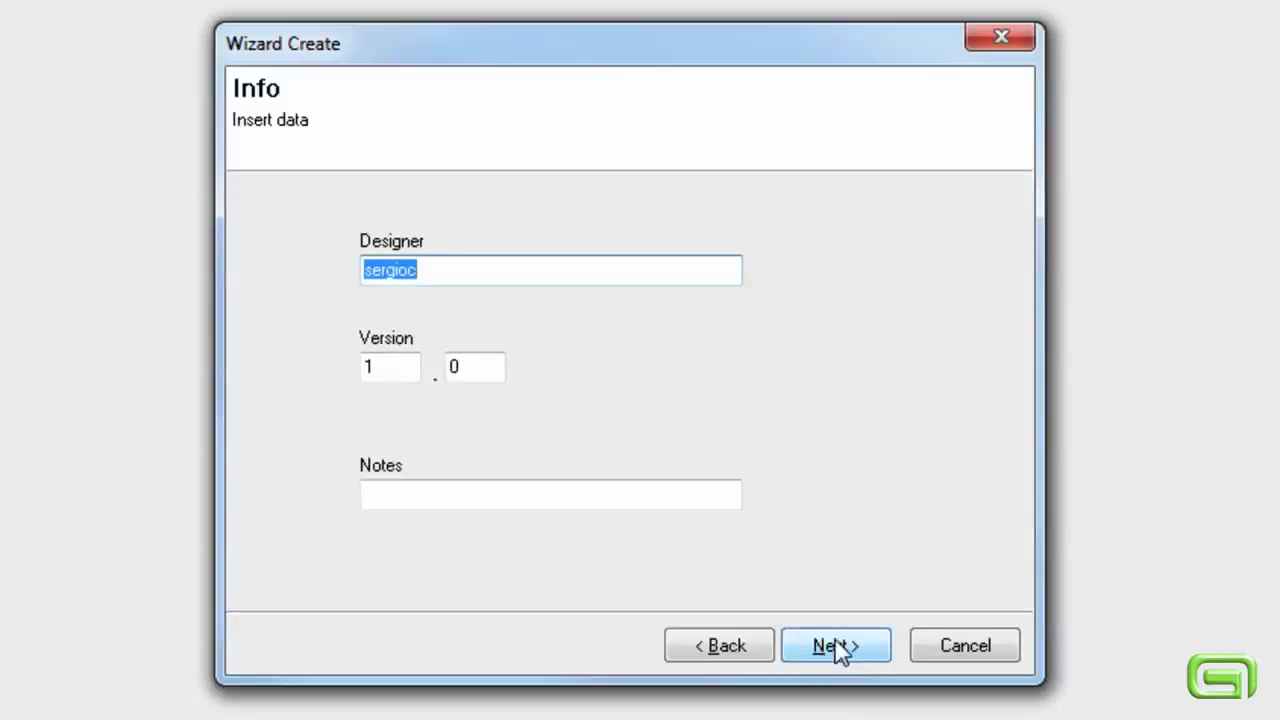
type("Jo")
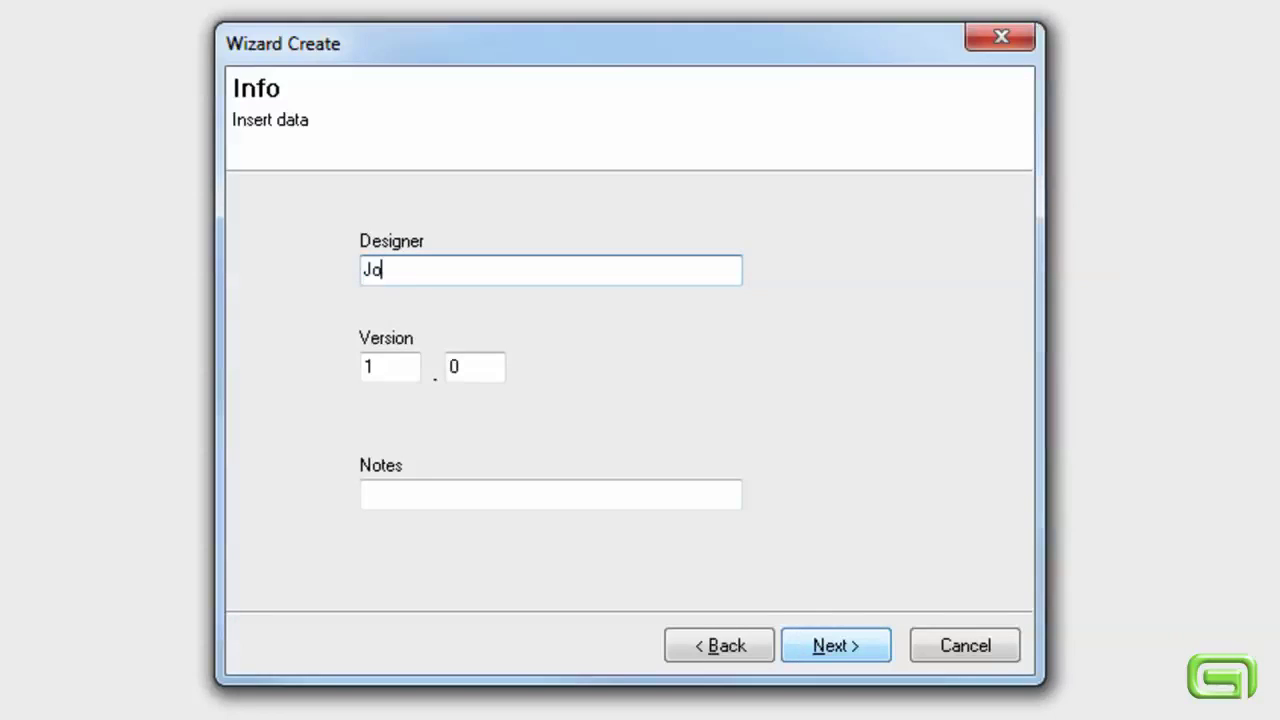
type("hn Smith")
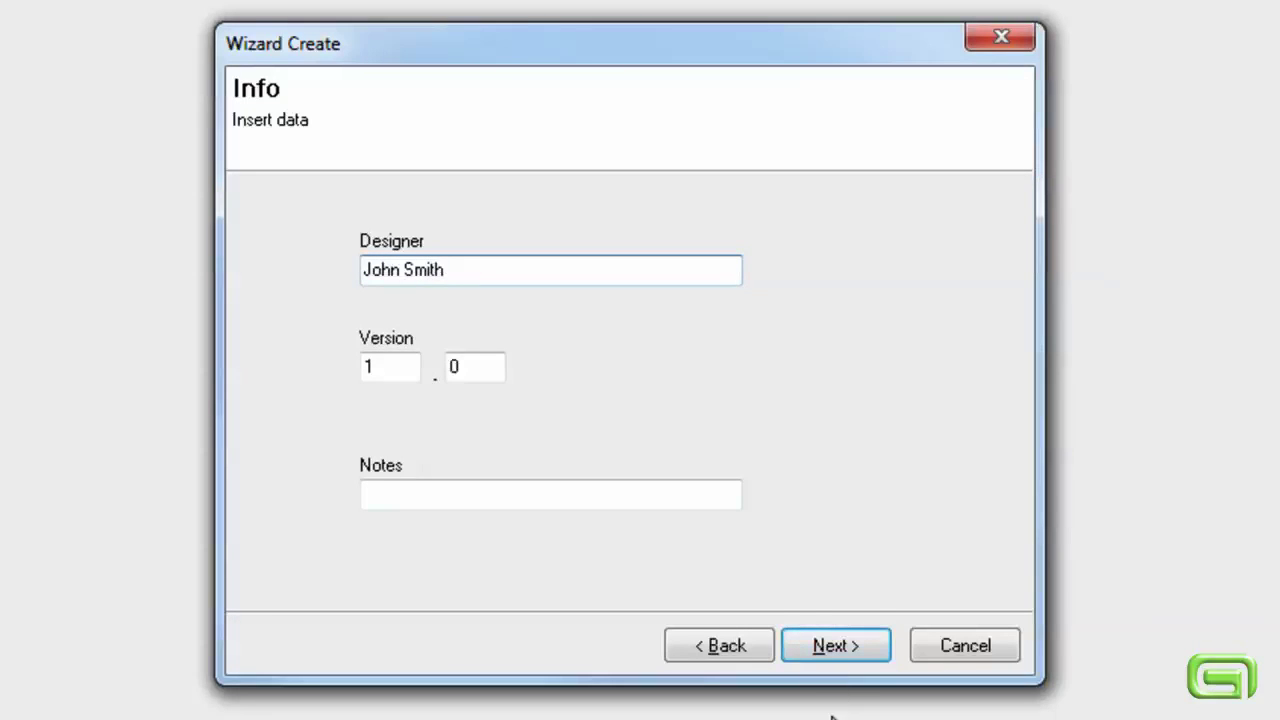
left_click(615, 502)
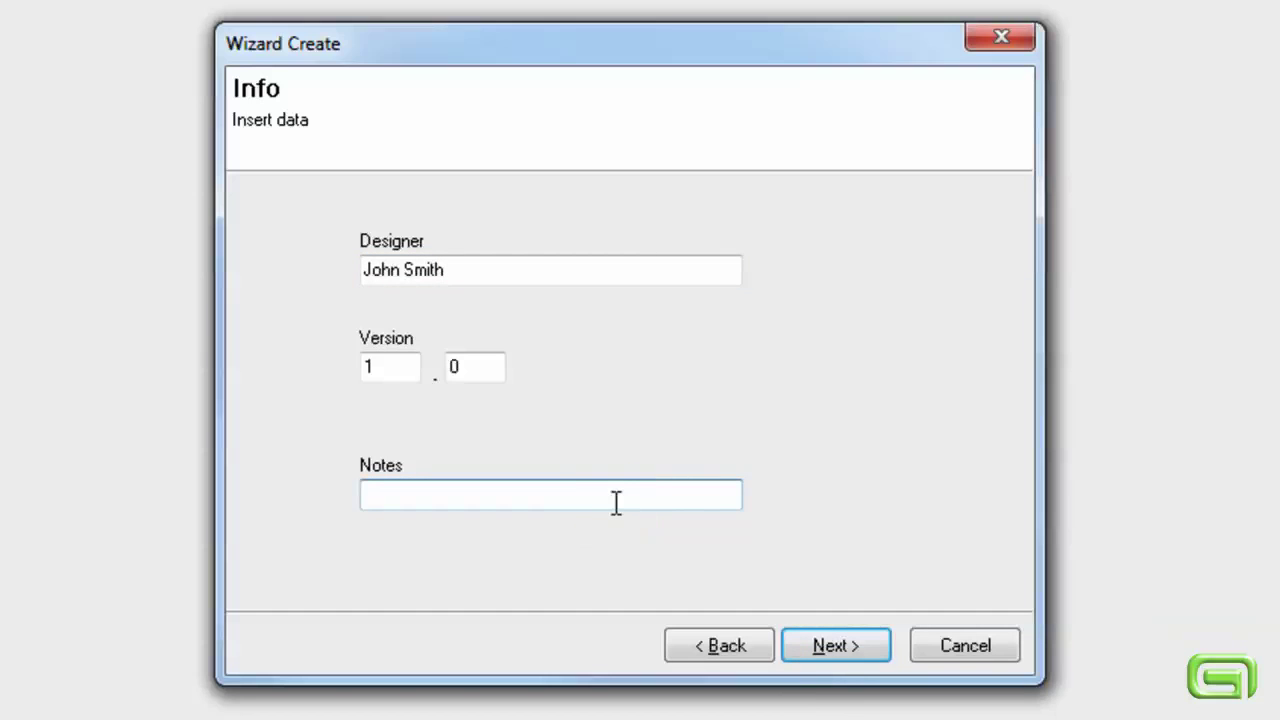
type("Filler project")
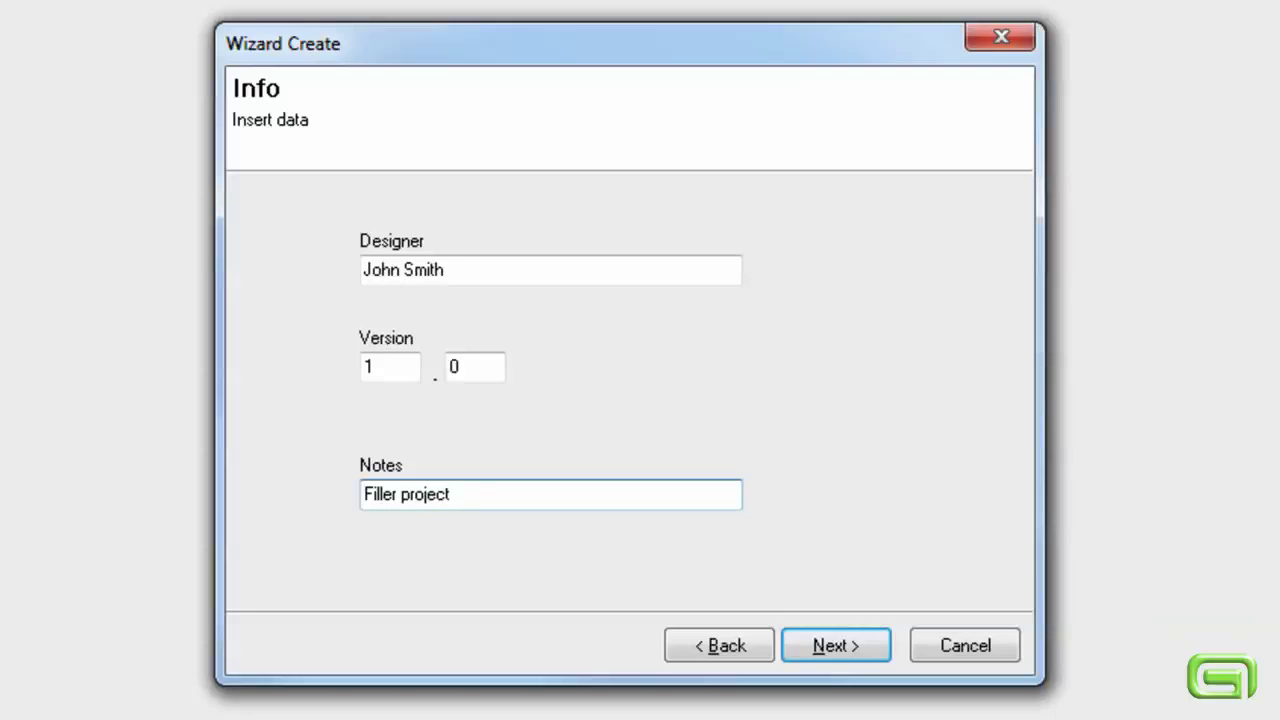
Step: Pick the PC10K SVGA (800x600)-x86 terminal and add Spanish as the third project language
left_click(819, 637)
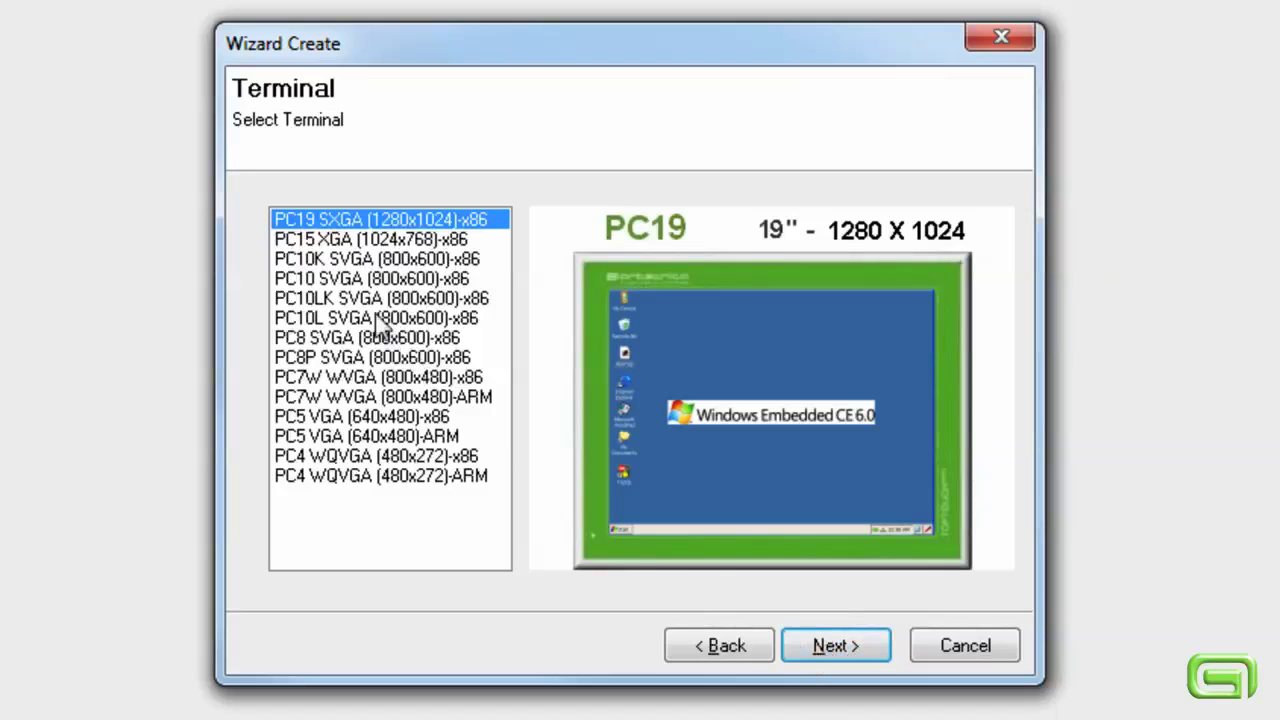
left_click(336, 259)
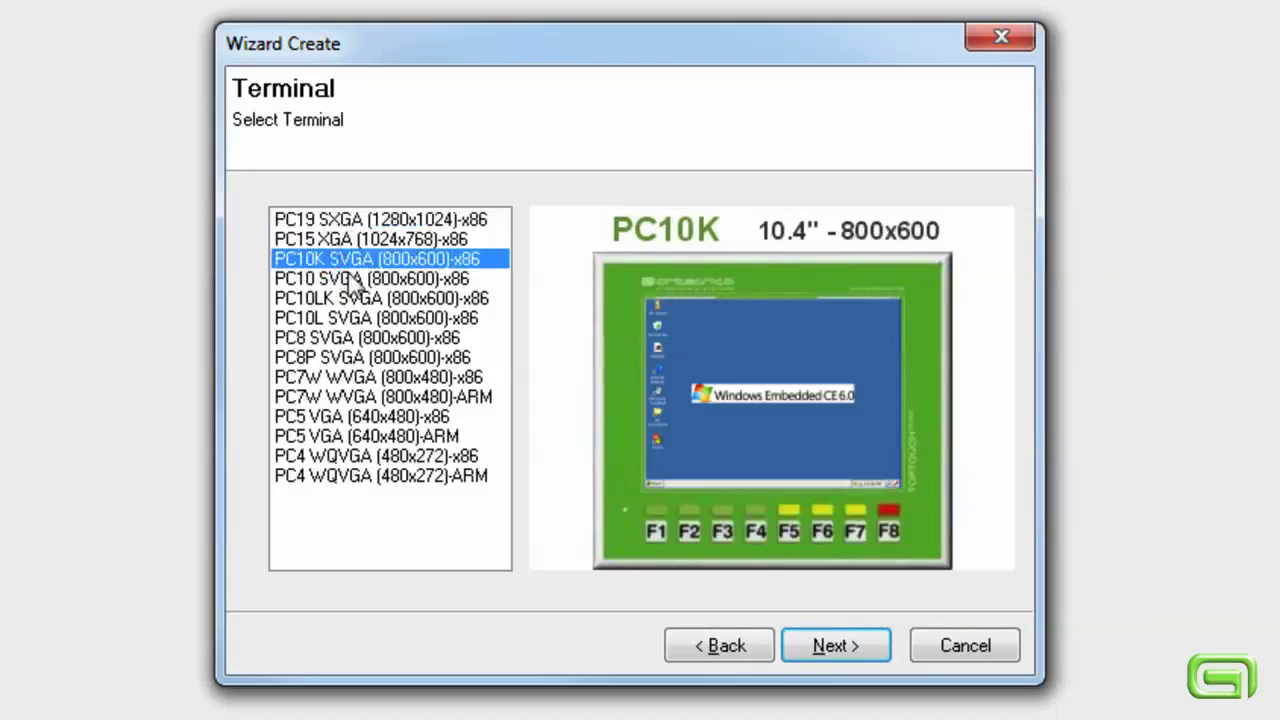
left_click(813, 648)
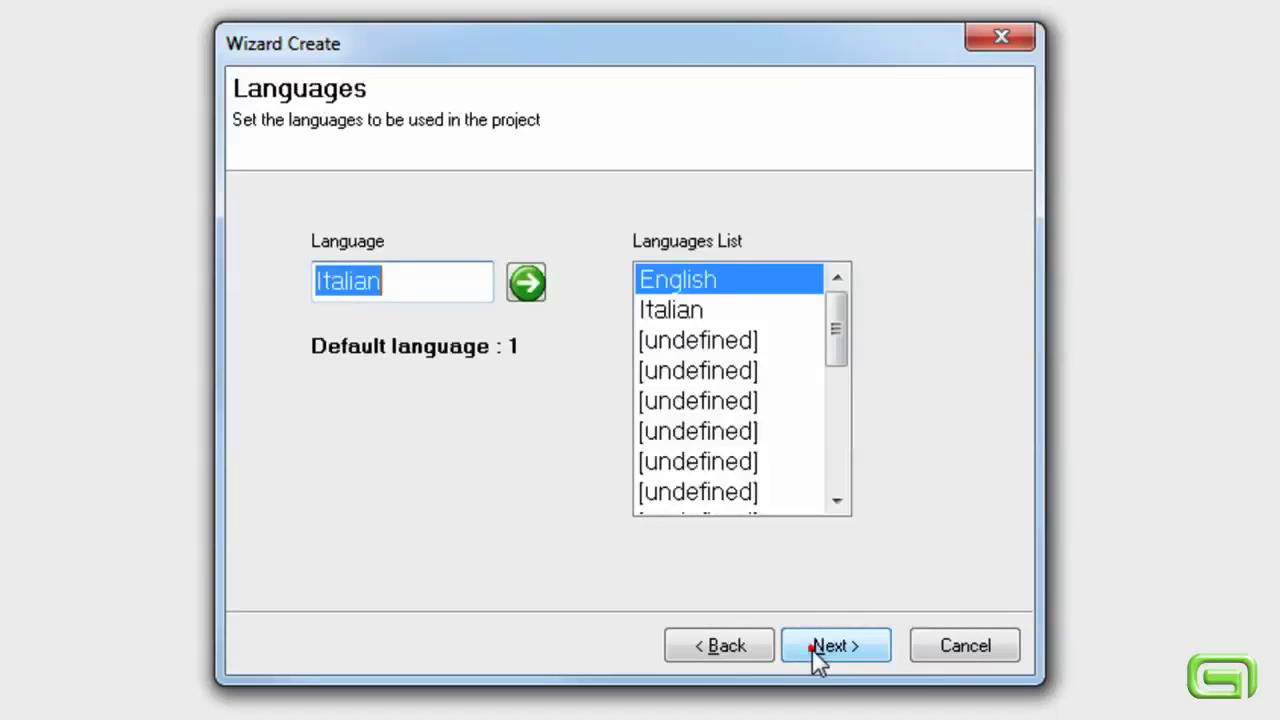
left_click(695, 340)
left_click_drag(457, 281, 330, 281)
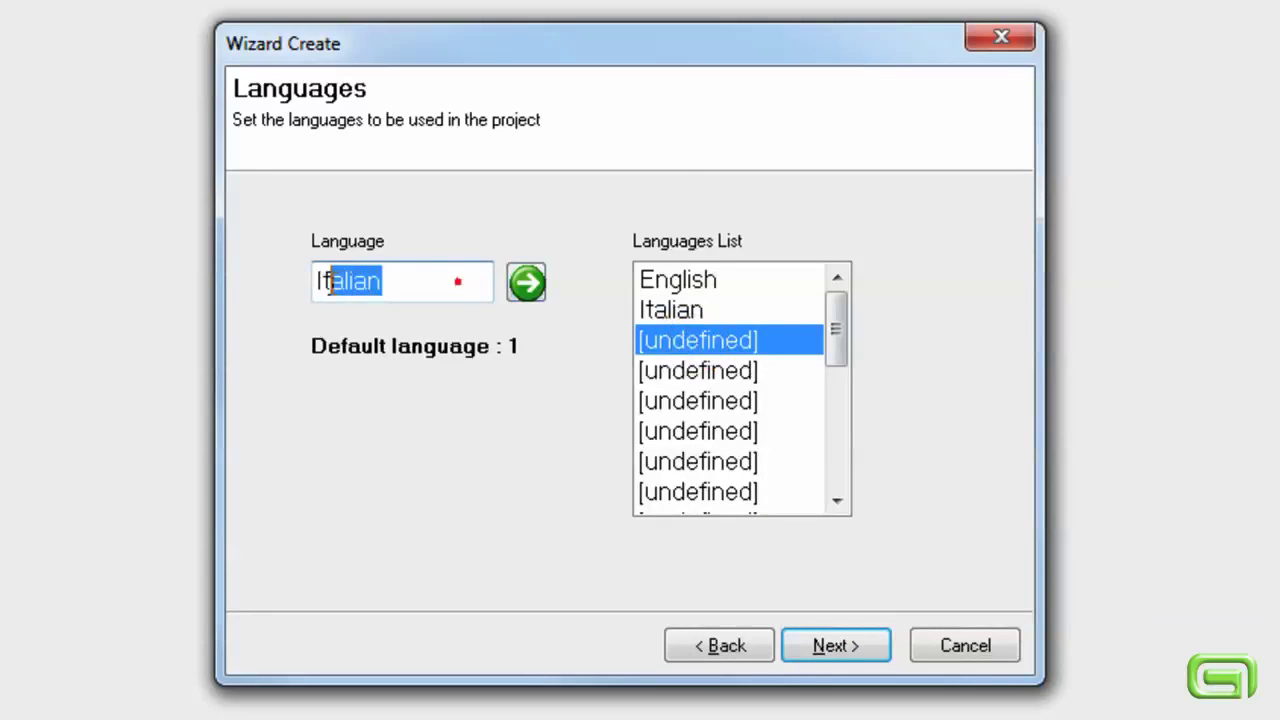
type("Sp")
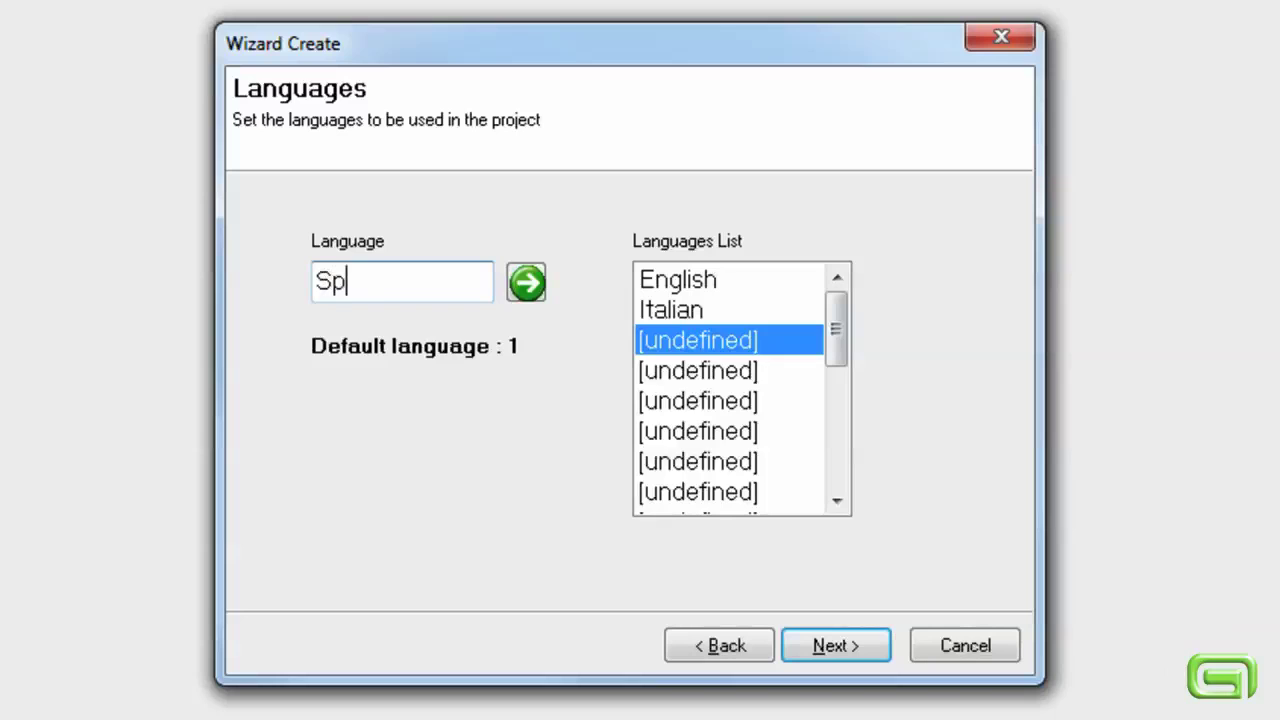
type("anish")
left_click(524, 284)
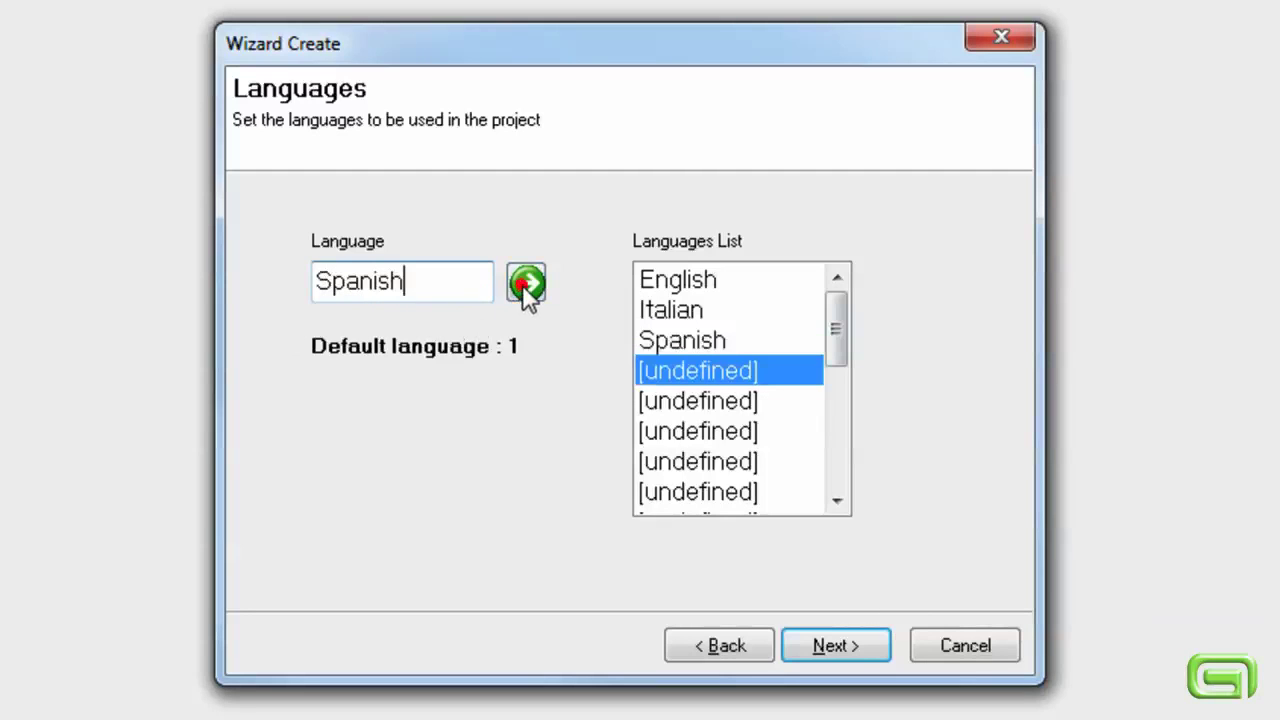
Step: Name the Siemens S7 PLC 'Primary PLC' and switch its protocol to Ethernet
left_click(817, 648)
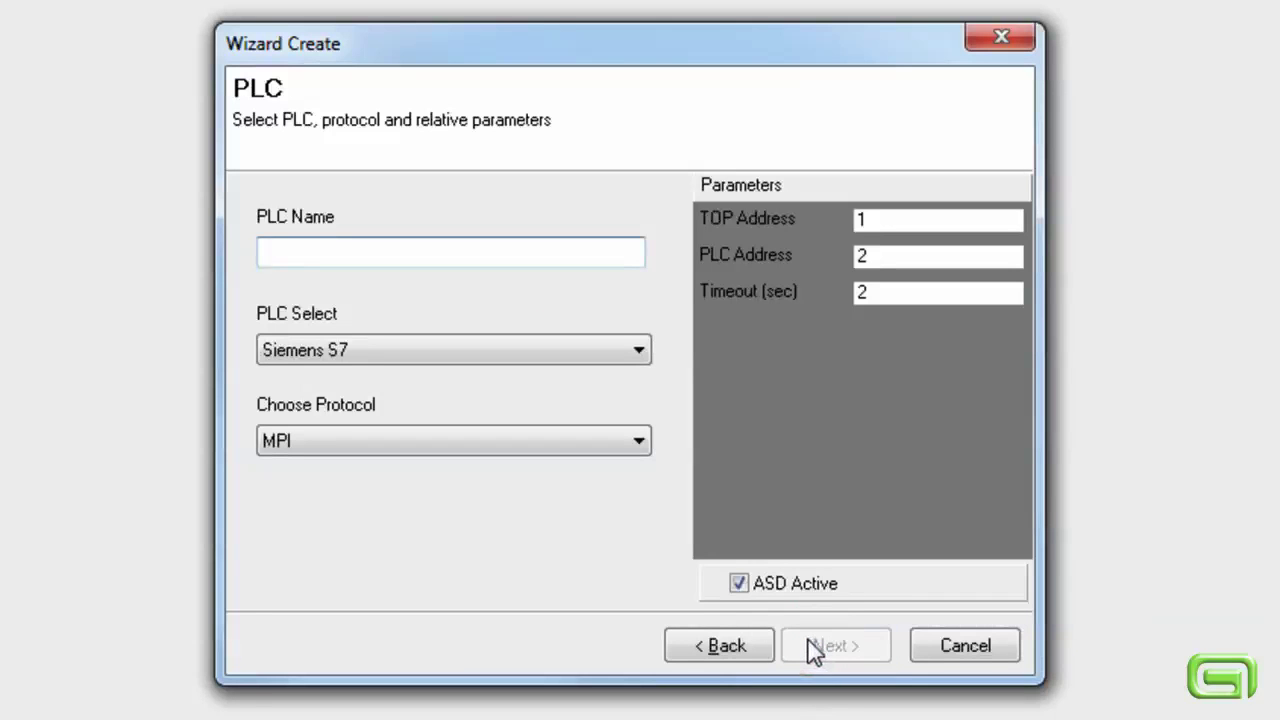
type("Primary PLC")
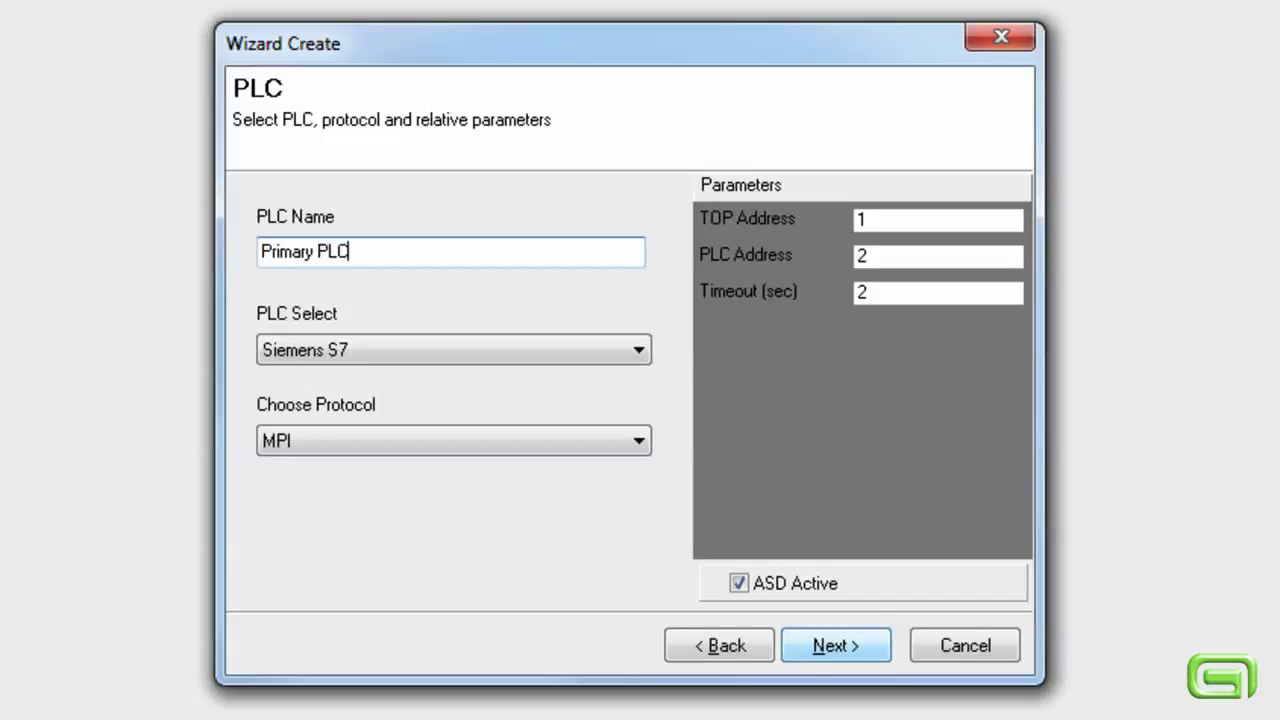
left_click(524, 444)
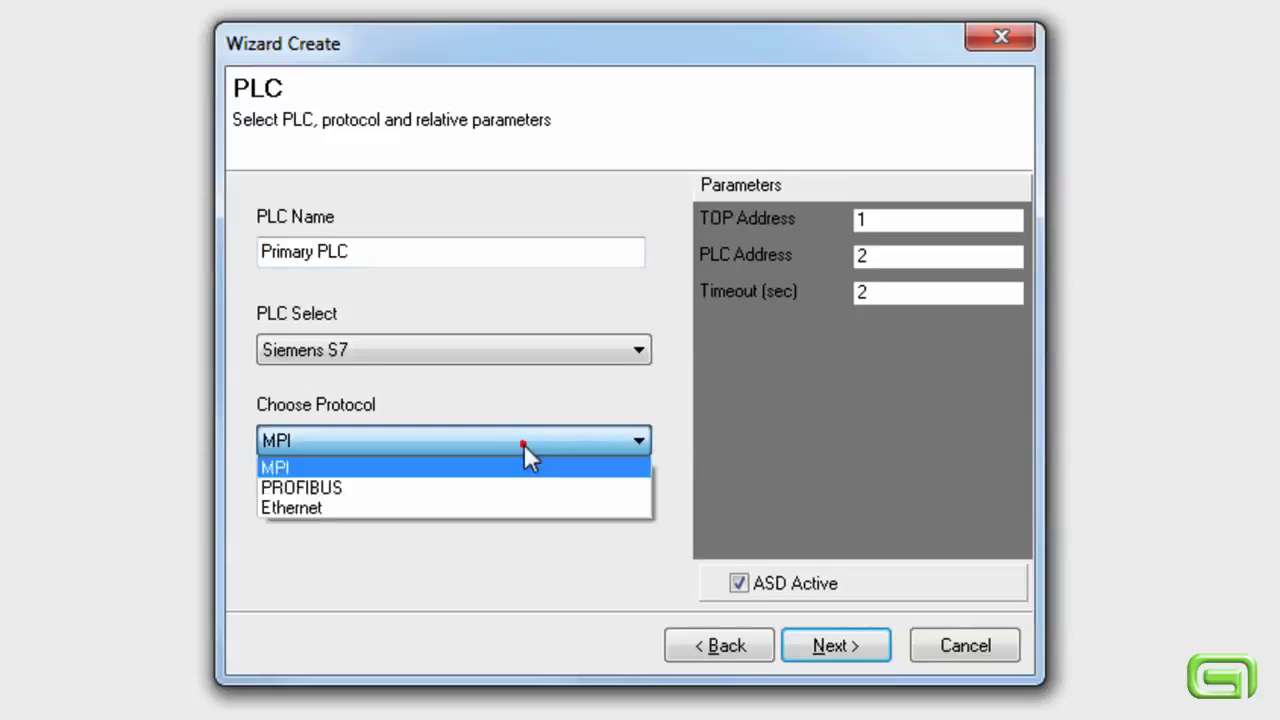
left_click(514, 508)
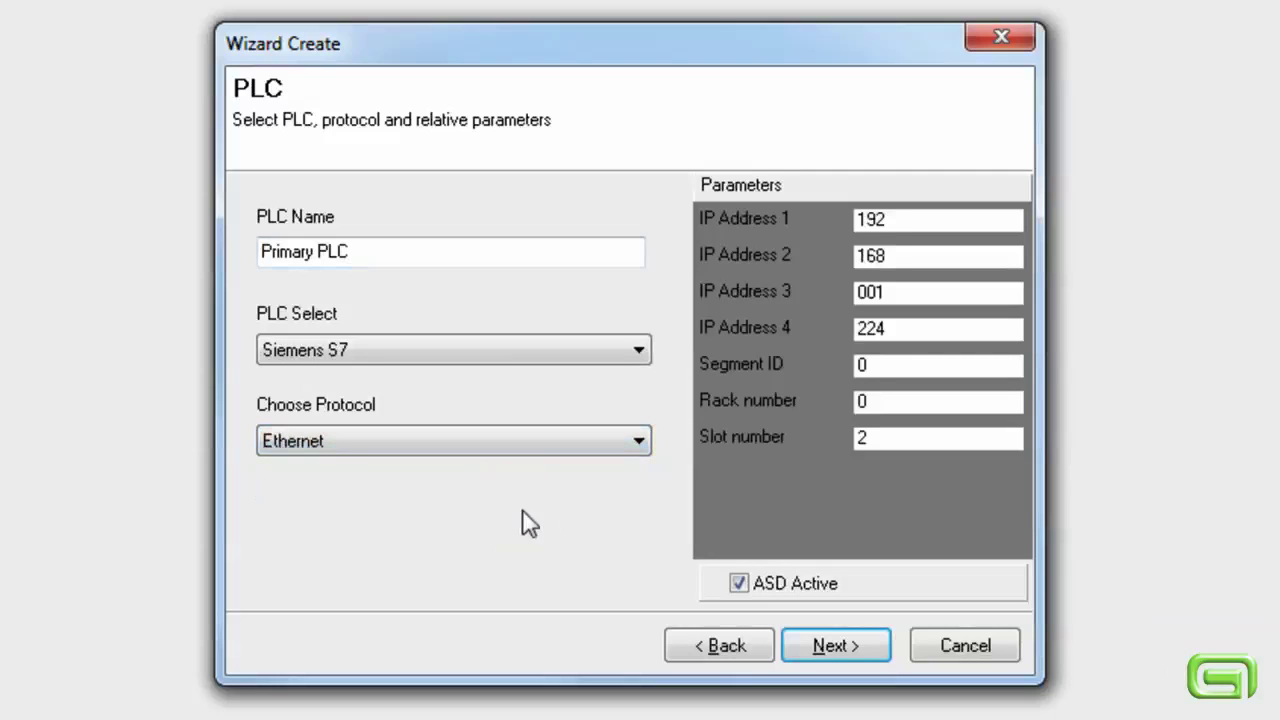
Step: Set the PLC and terminal reserved data areas to DB 12 and enable Insert default images
left_click(828, 646)
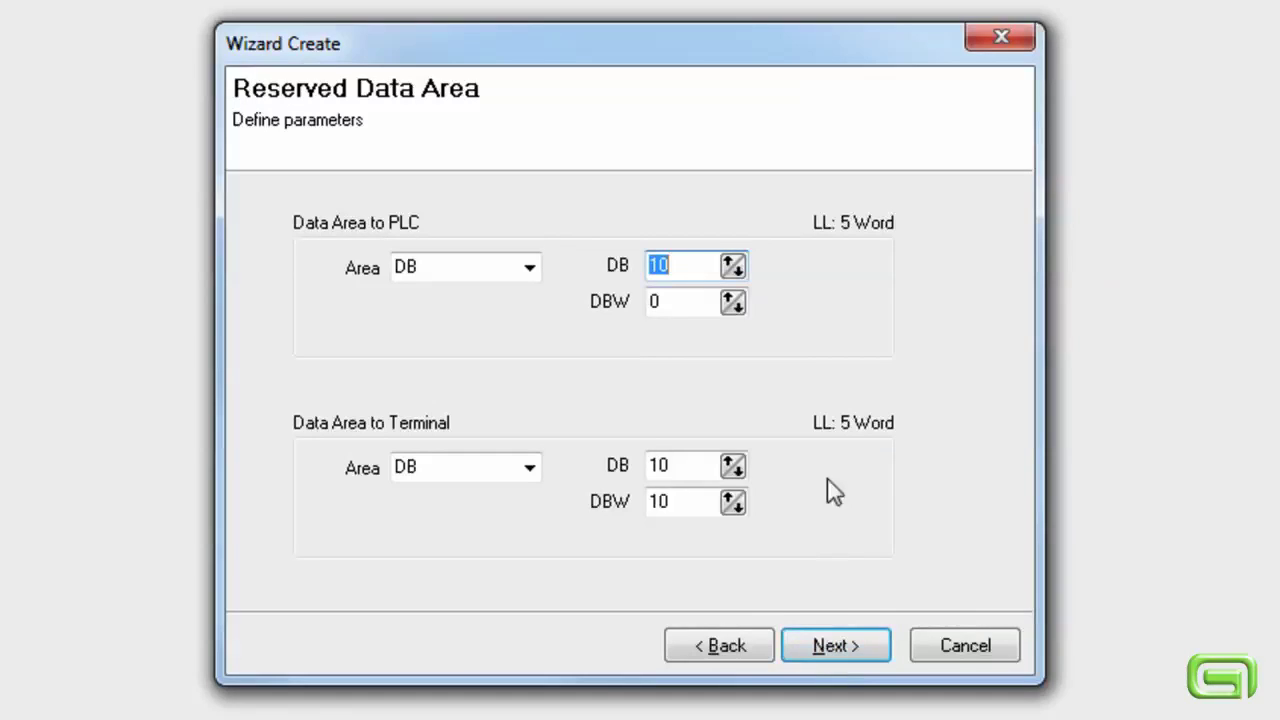
left_click(728, 263)
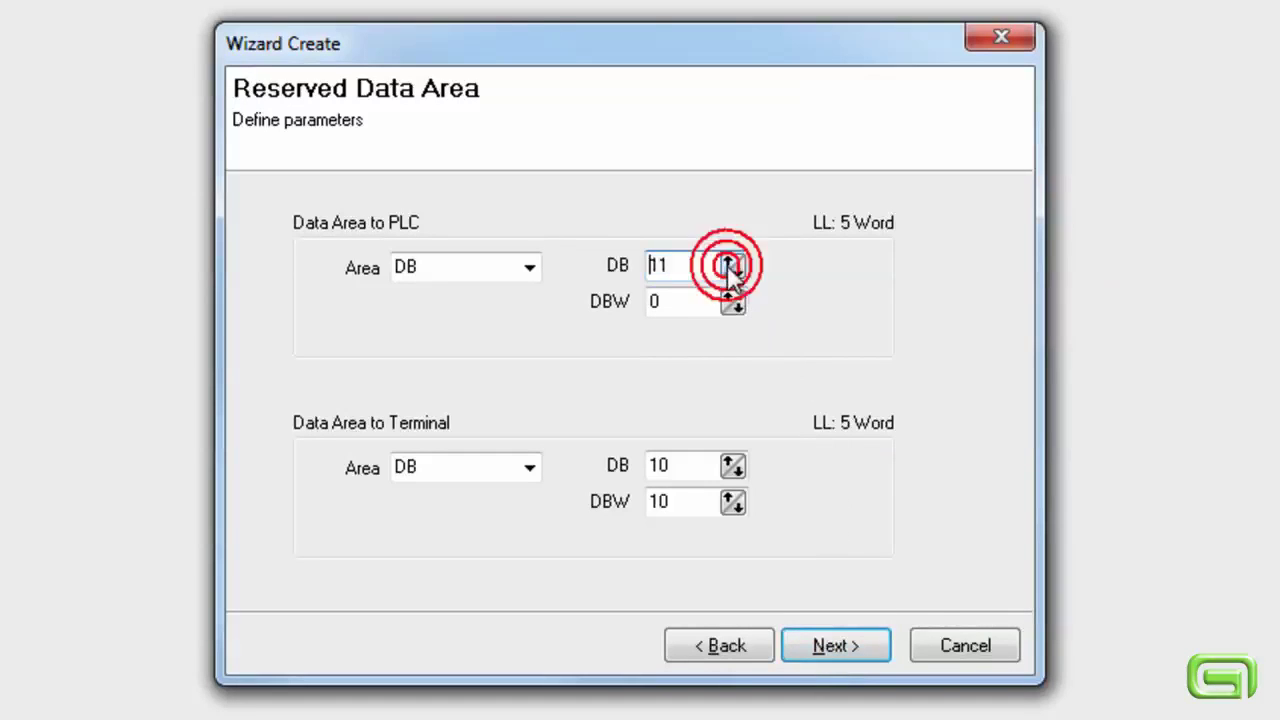
left_click(728, 263)
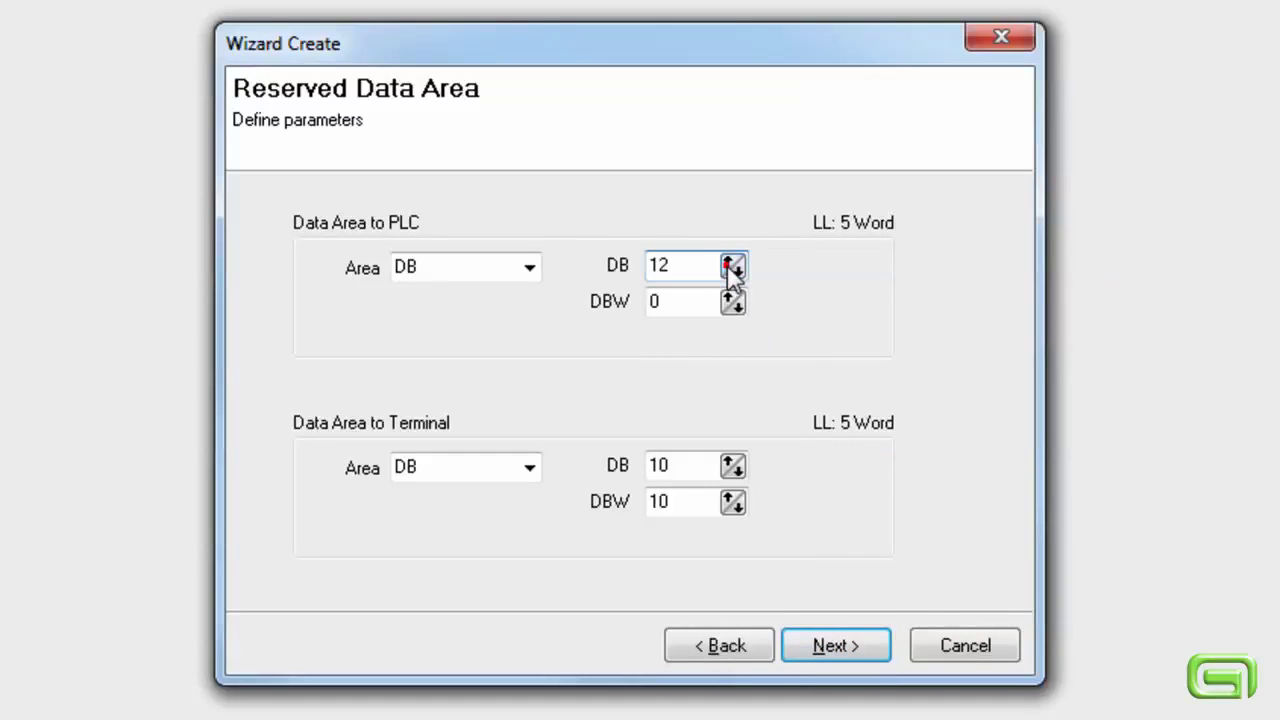
left_click(730, 463)
left_click(730, 463)
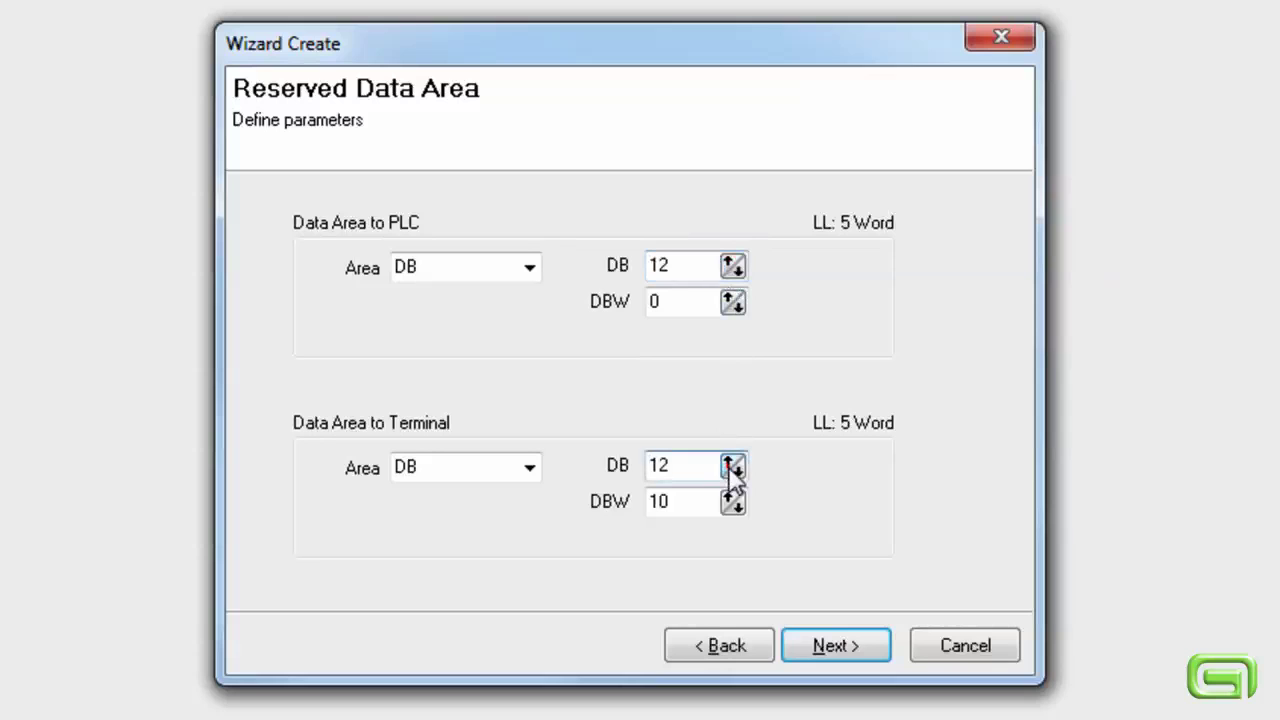
left_click(827, 645)
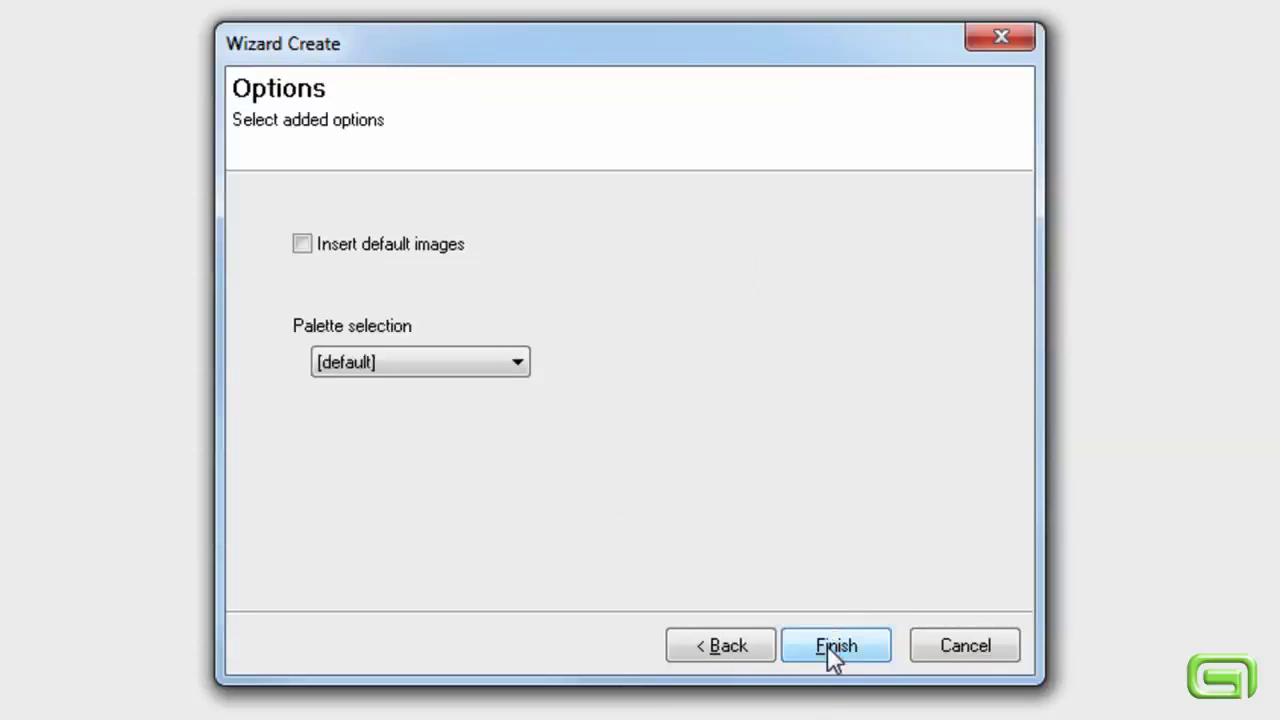
left_click(377, 252)
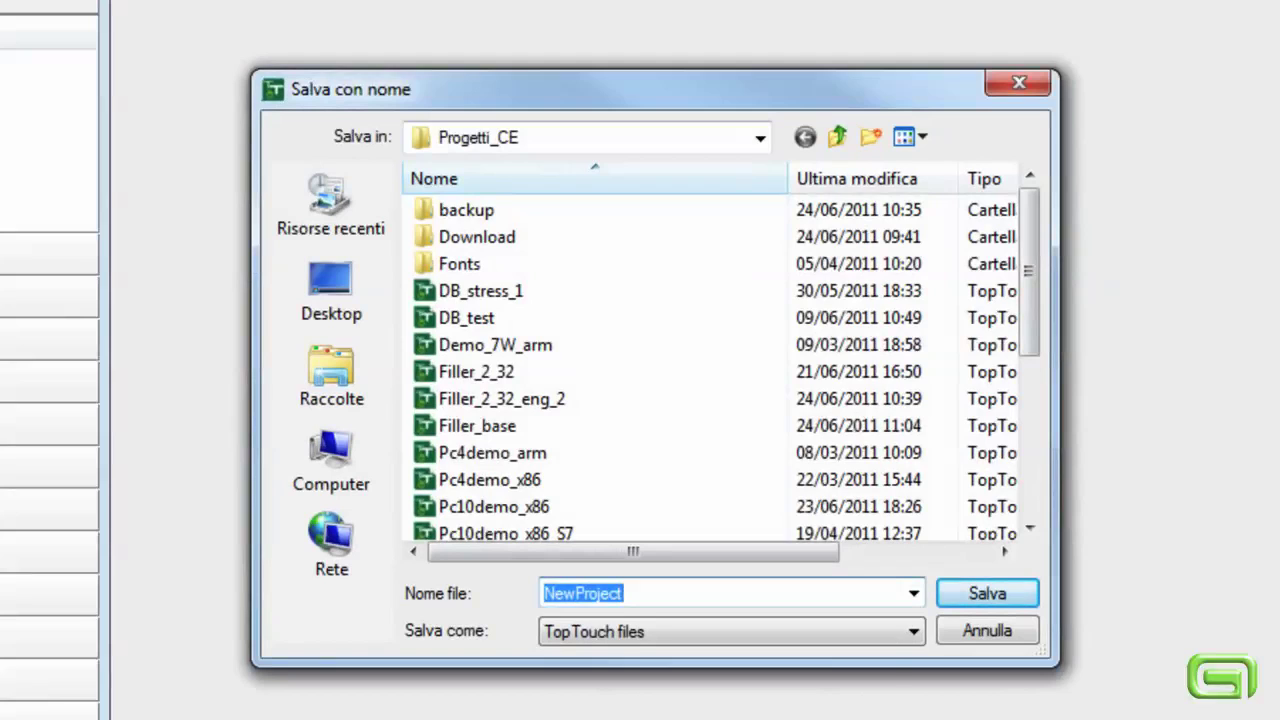
Step: Save the new project as Filler_base in Progetti_CE
type("Filler")
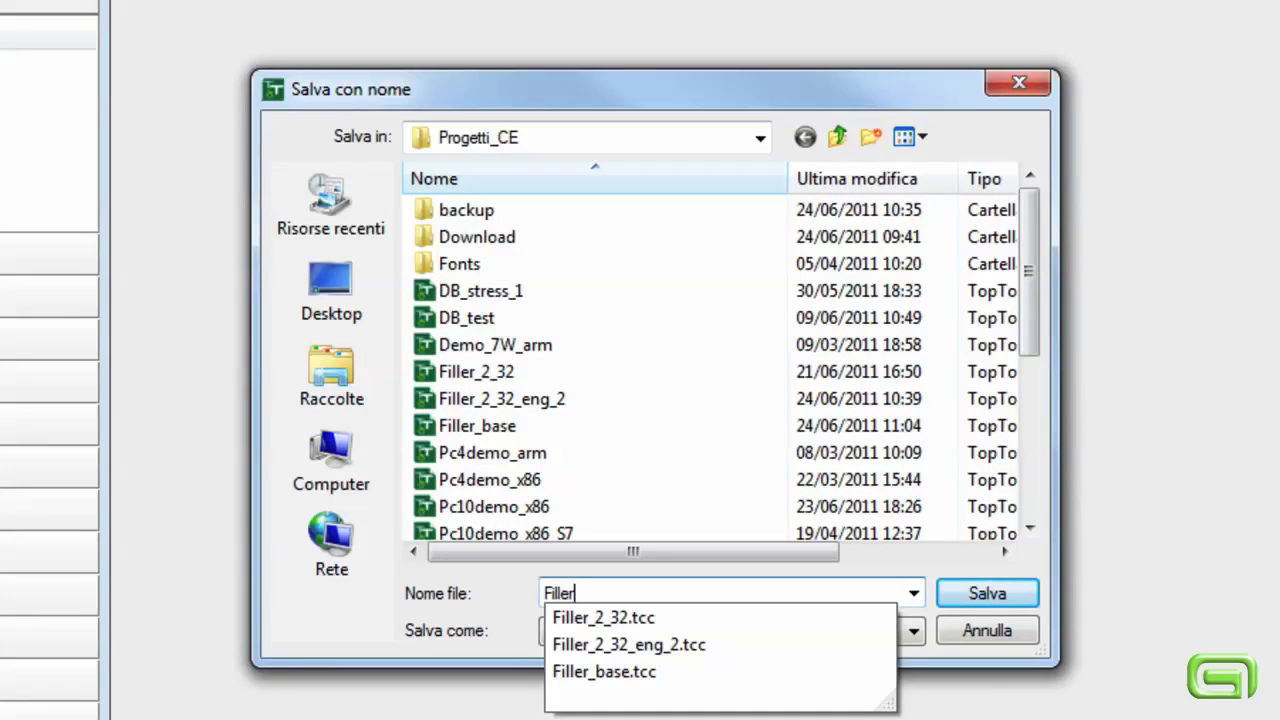
type("_Base")
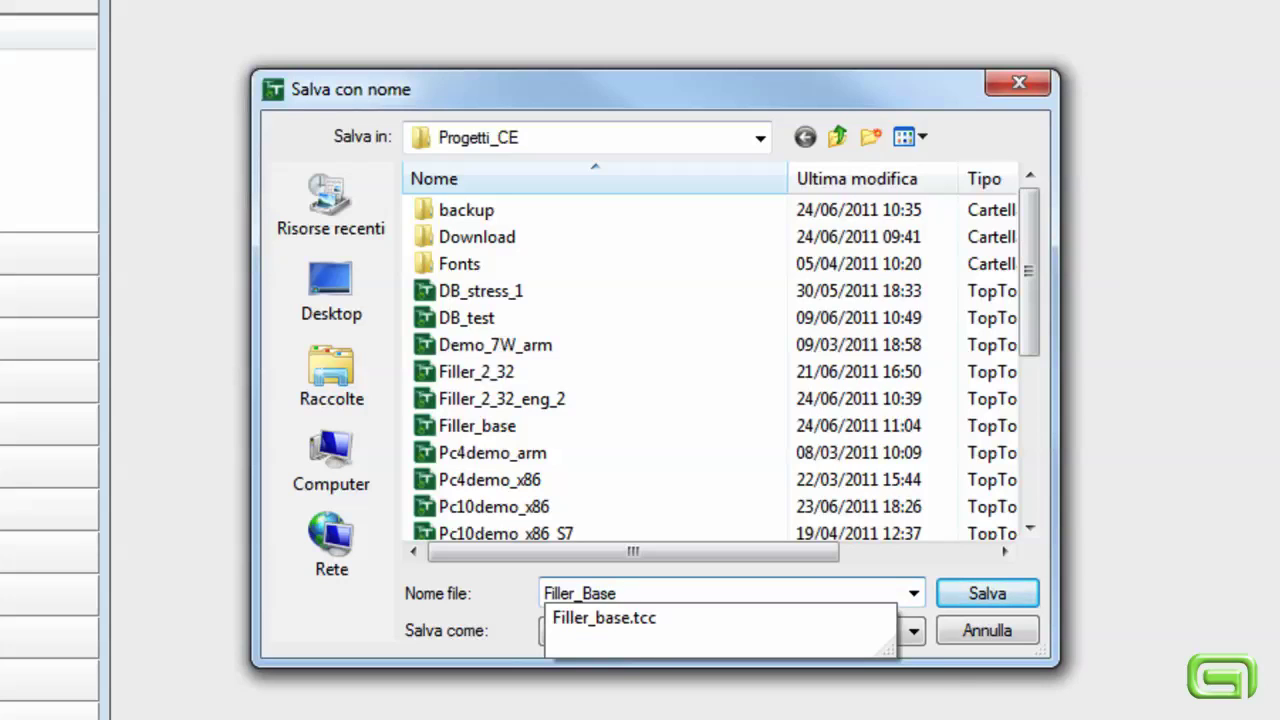
left_click(644, 620)
left_click(987, 593)
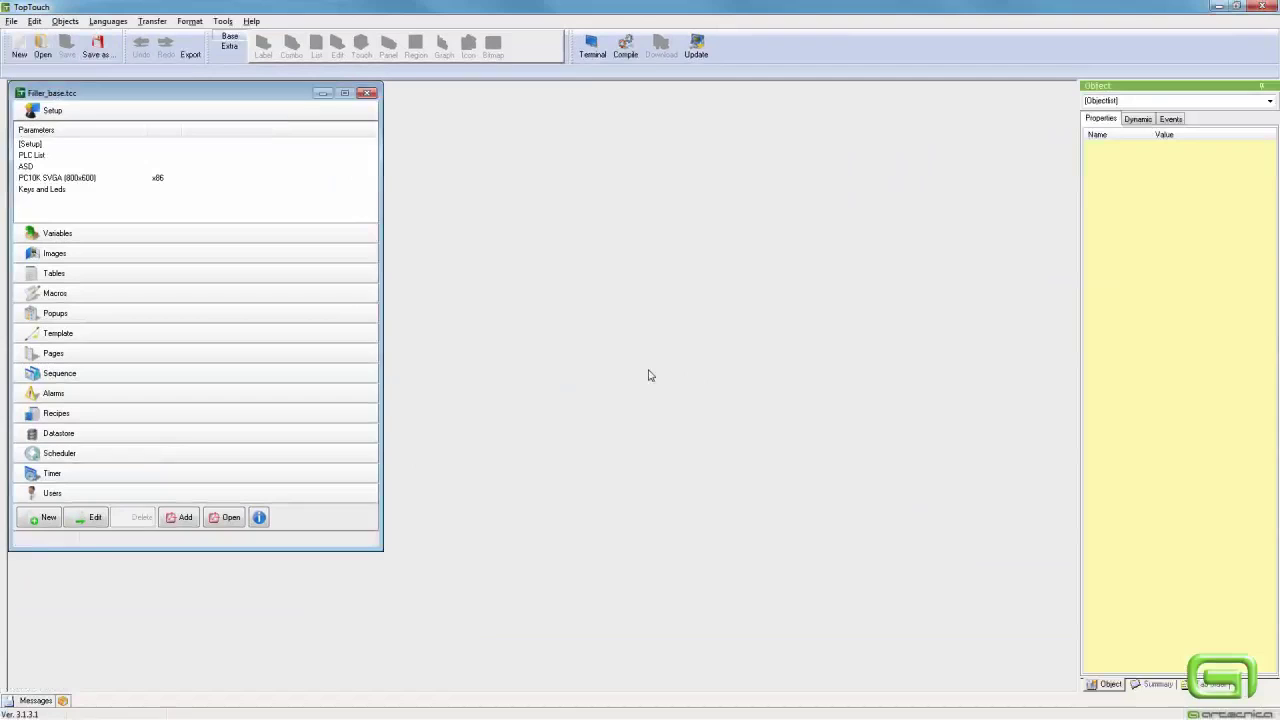
Step: Expand Pages and open the Main page for editing
left_click(196, 354)
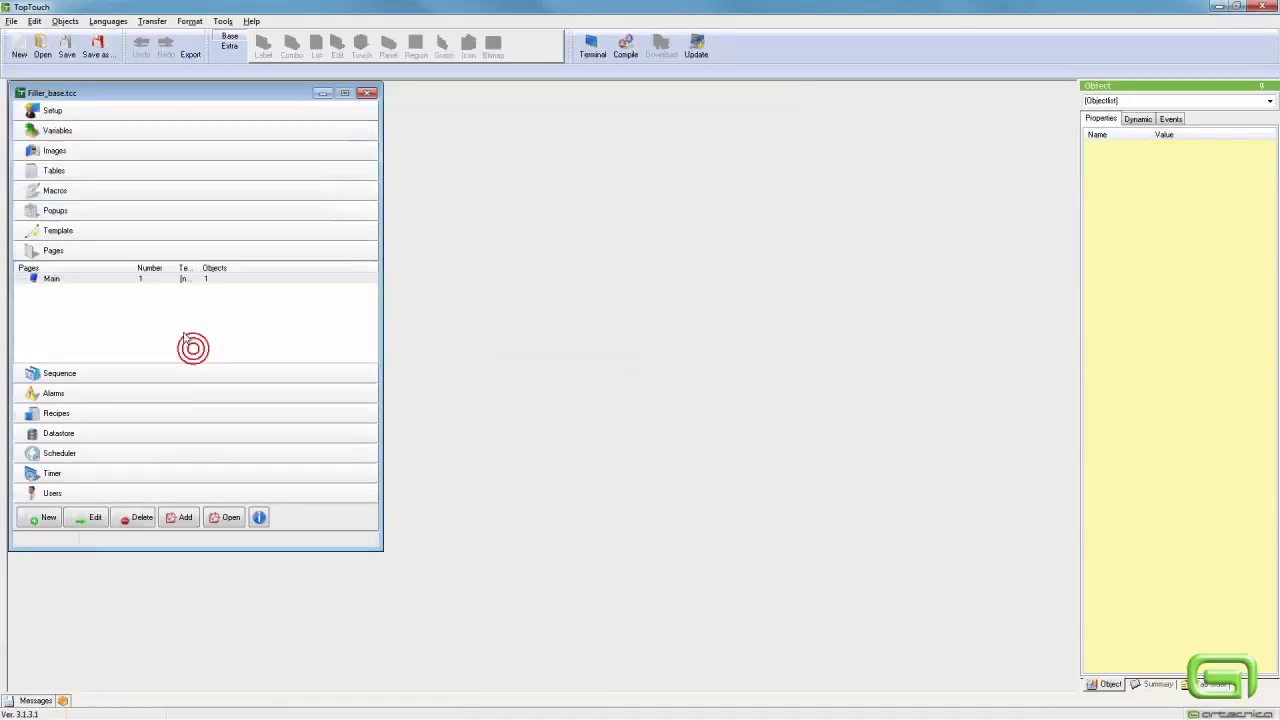
left_click(116, 282)
double_click(115, 281)
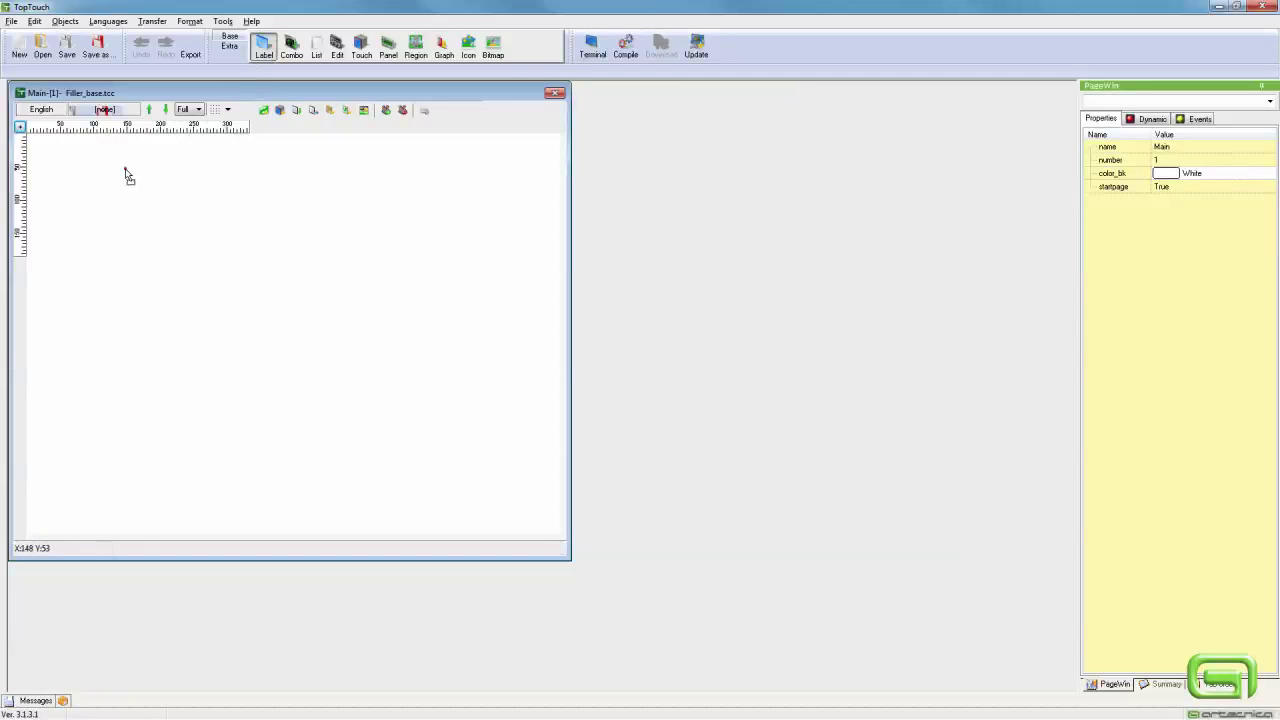
Step: Replace label1's English caption 'newtext' with 'Filler' in the MultiText editor
left_click_drag(125, 175, 205, 196)
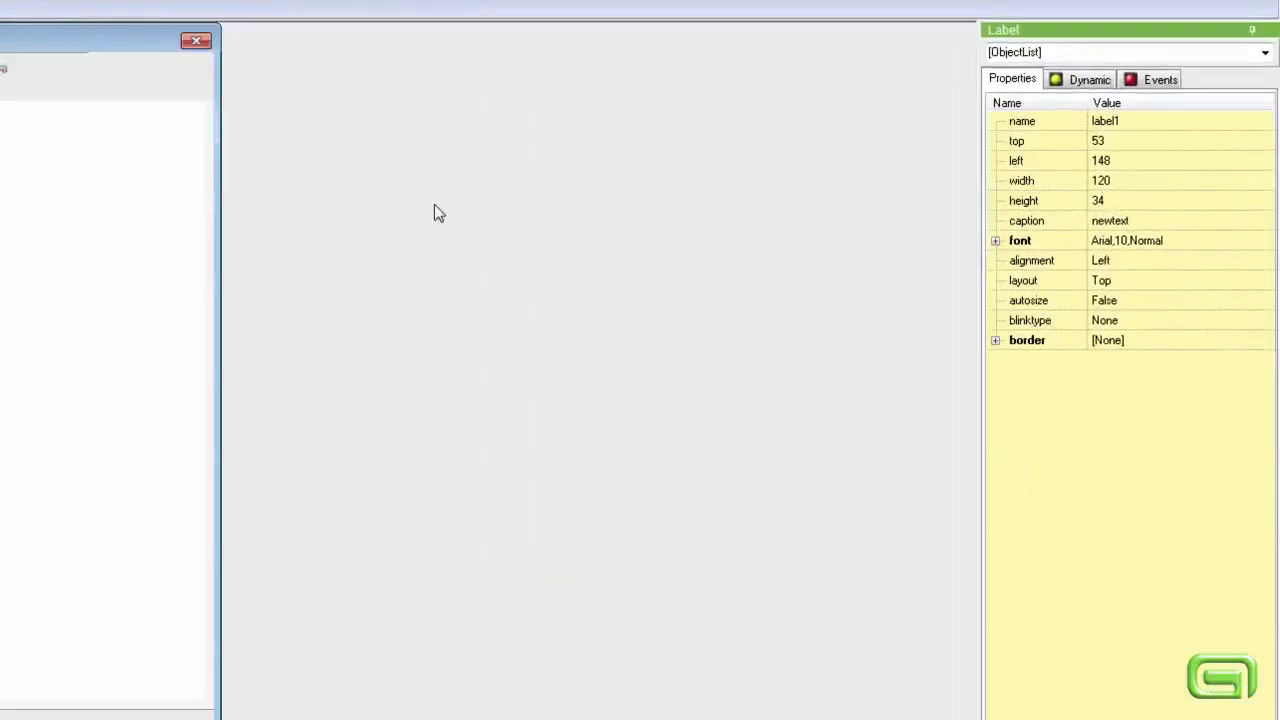
left_click(993, 245)
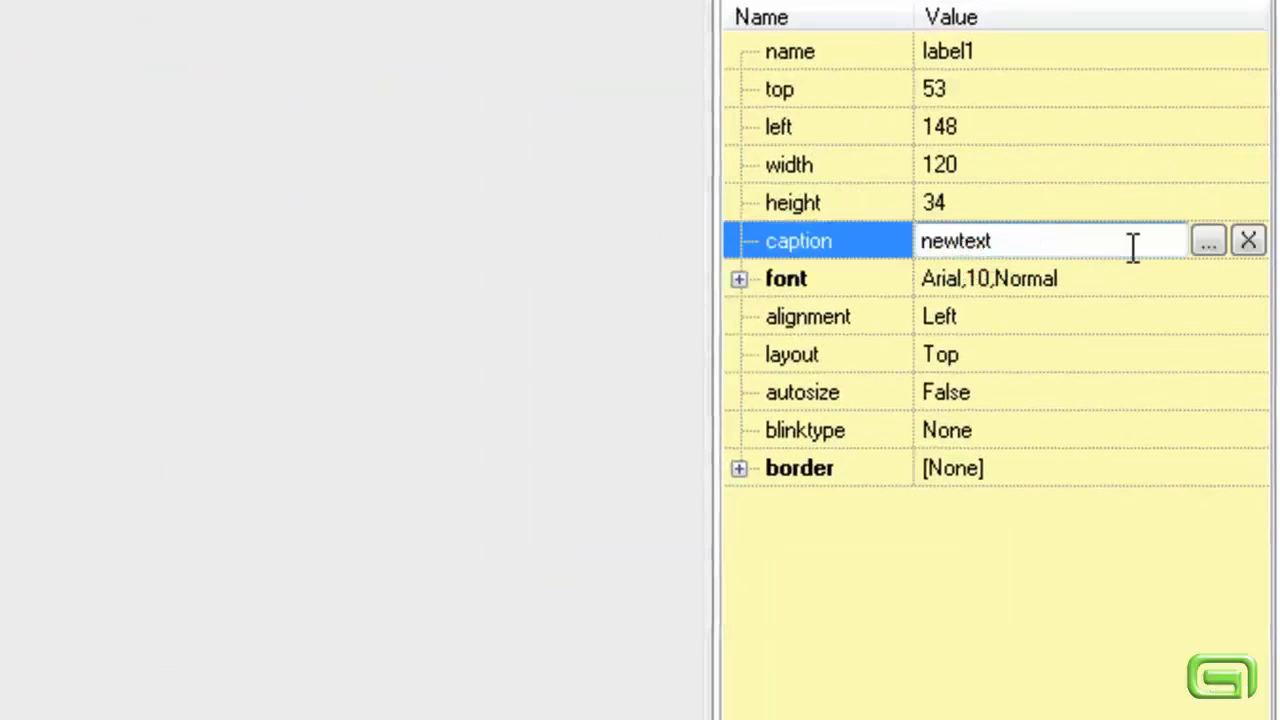
left_click(1206, 240)
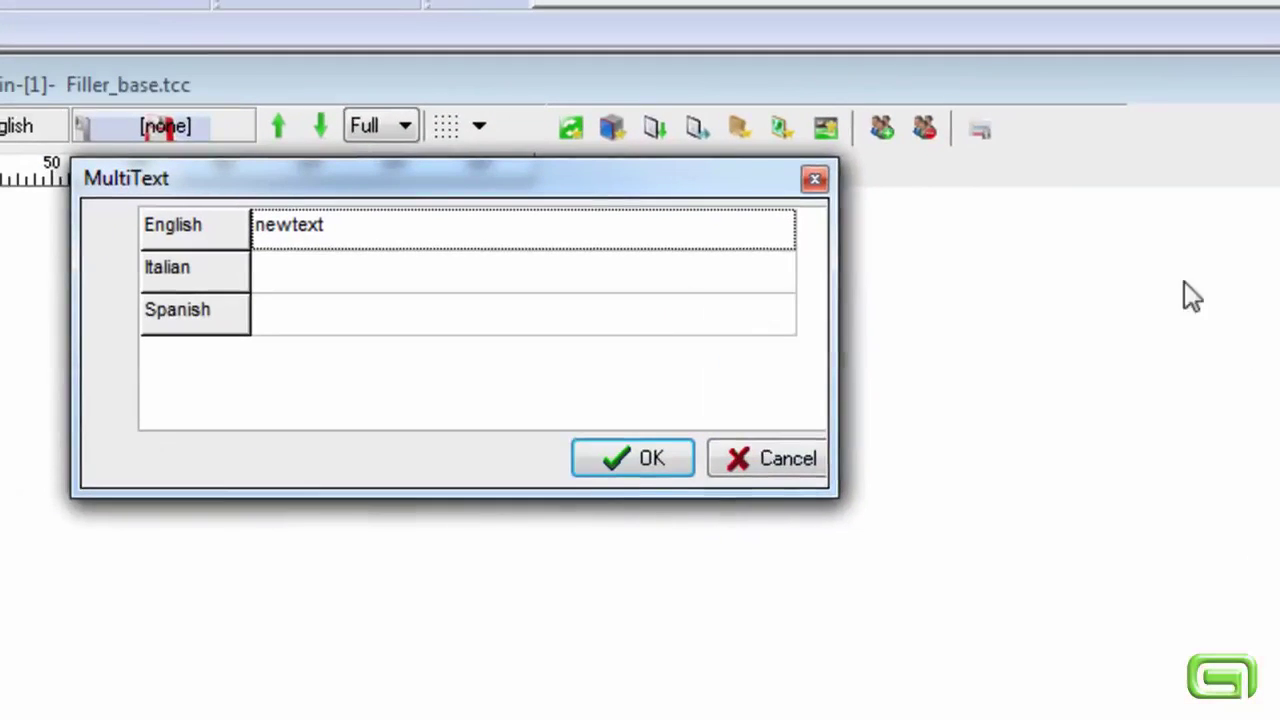
left_click(590, 229)
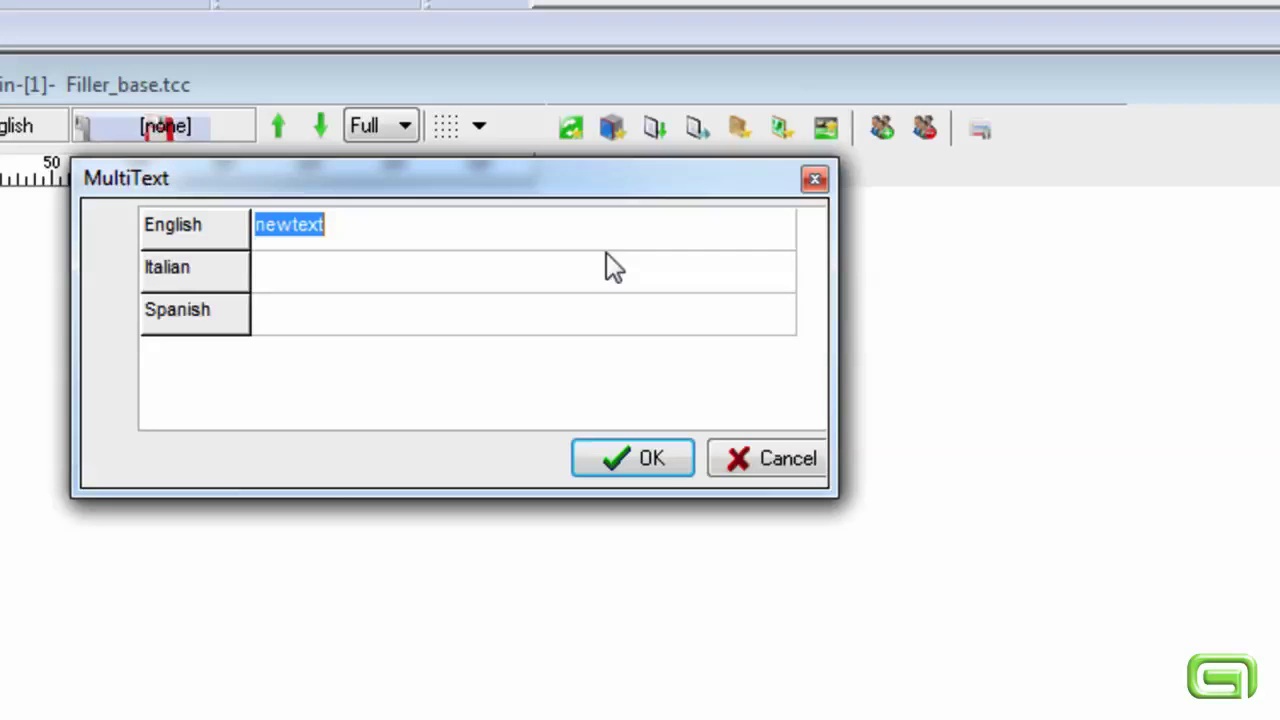
type("Filler")
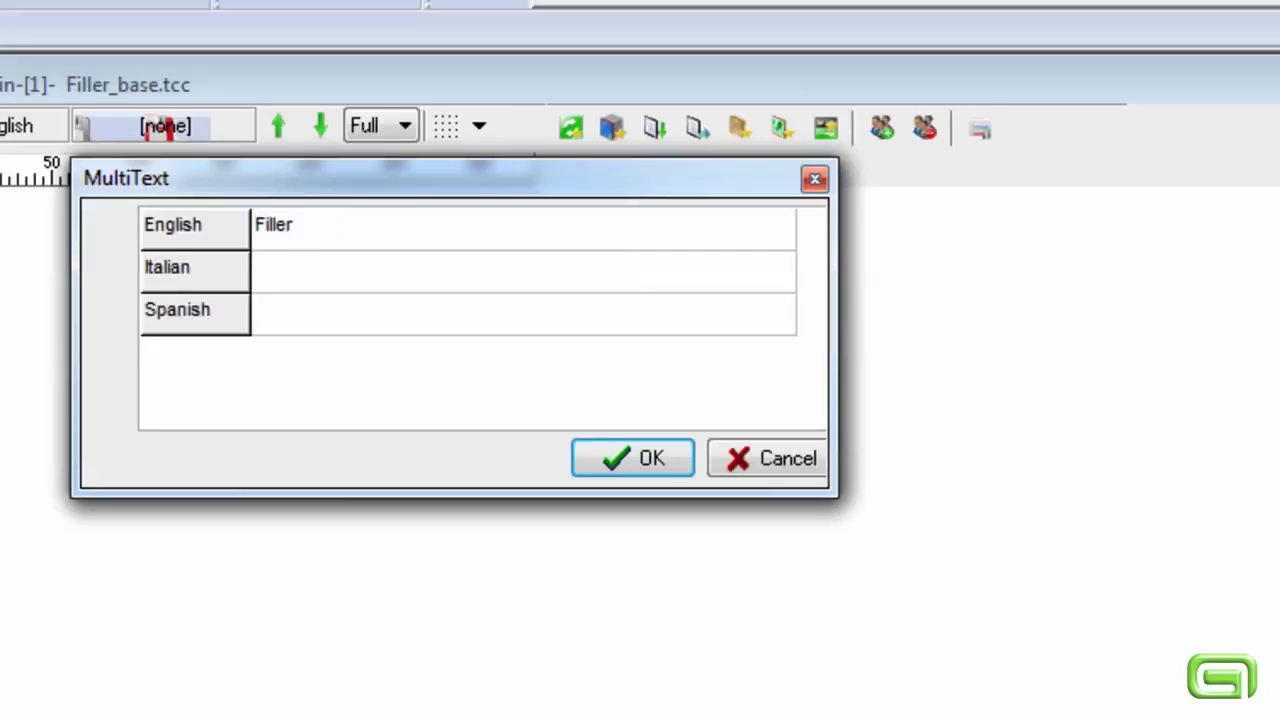
left_click(600, 457)
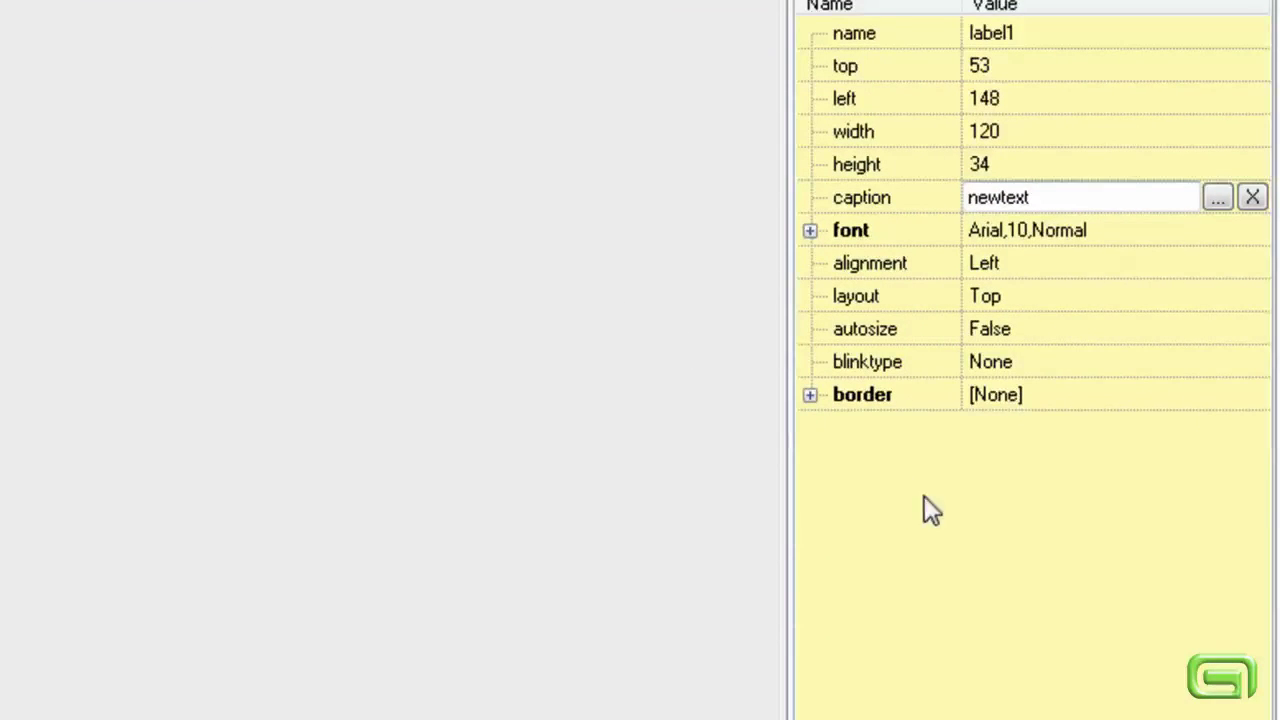
Step: Set the Filler label's fontsize to 25 and its color_bk to Yellow
left_click(809, 231)
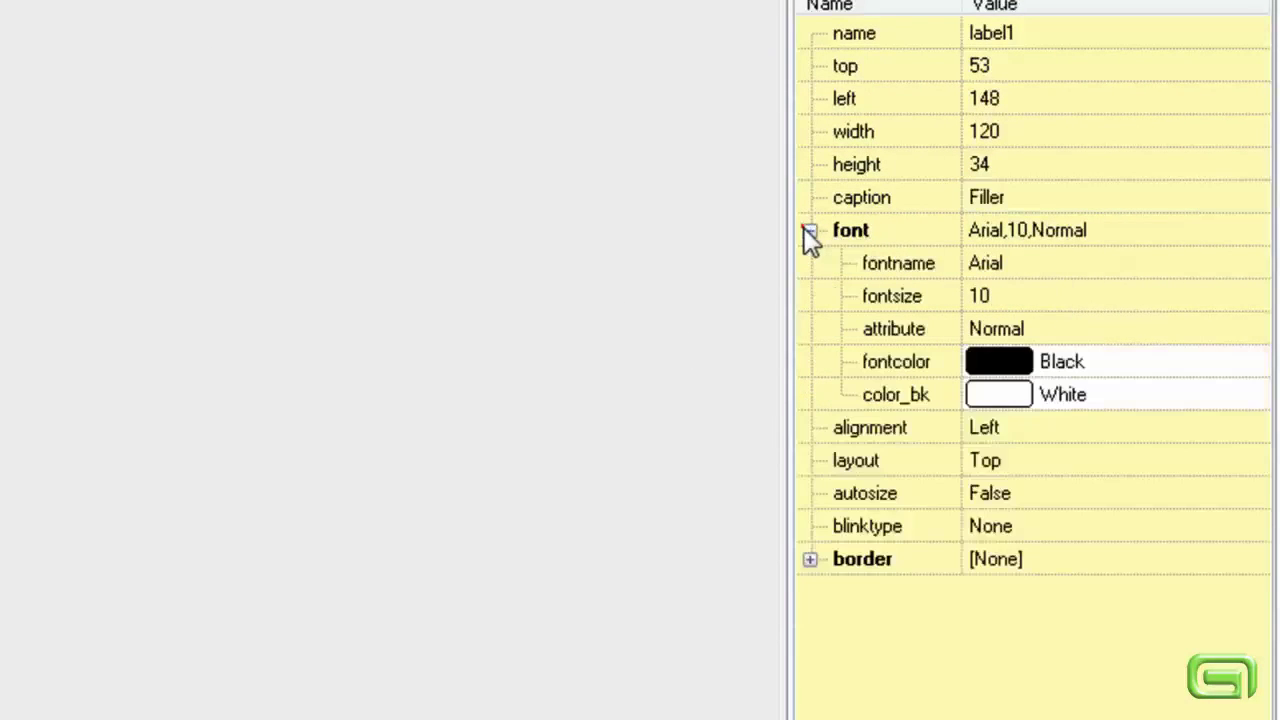
left_click(1095, 297)
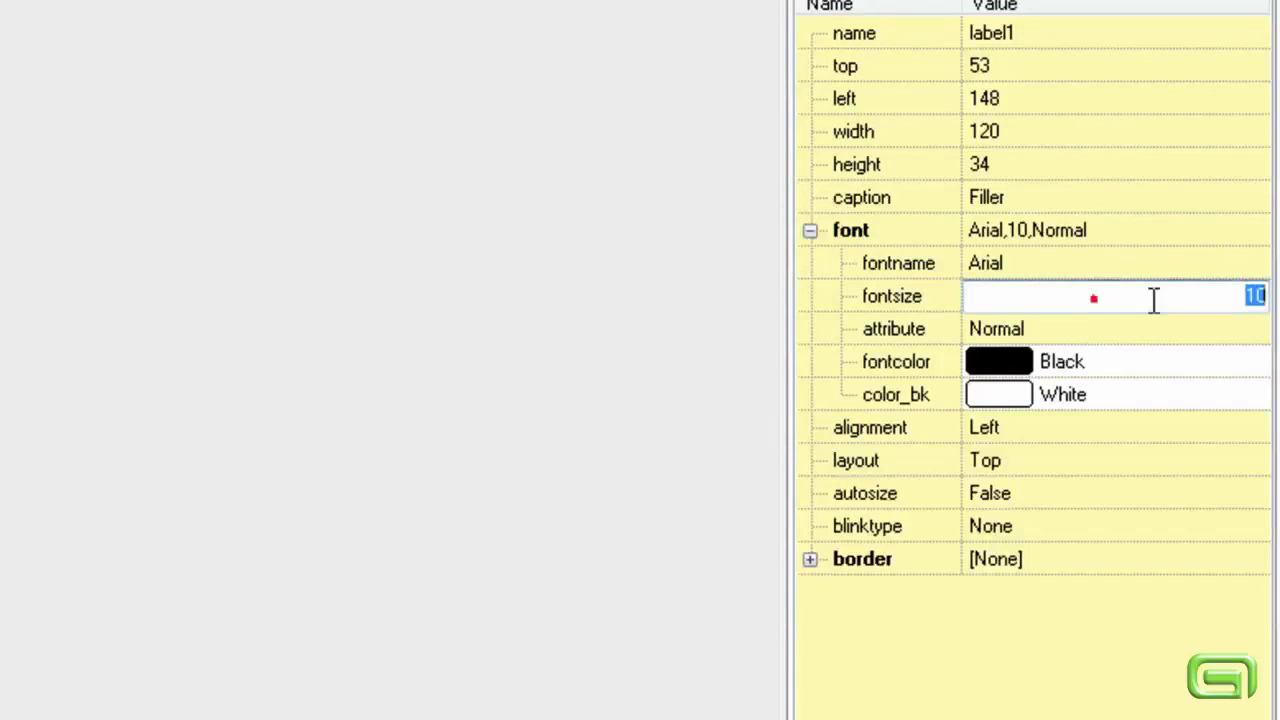
type("25")
left_click(1150, 404)
left_click(1149, 400)
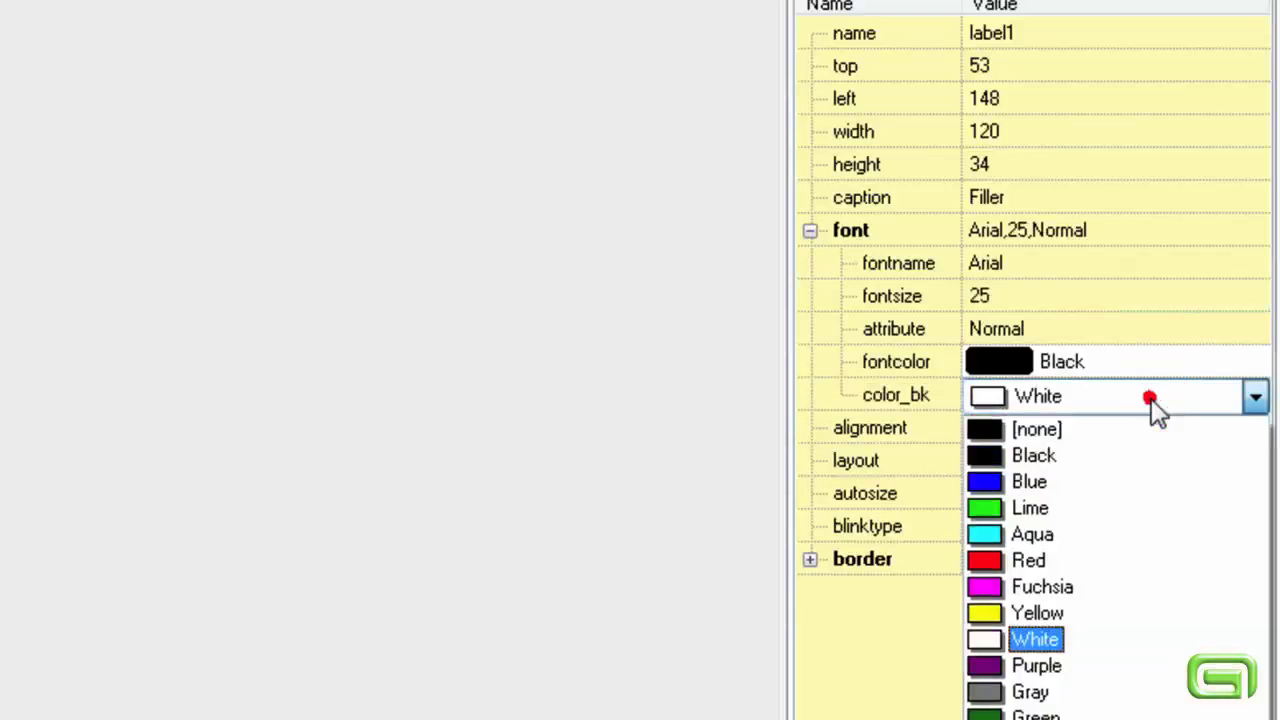
left_click(1085, 614)
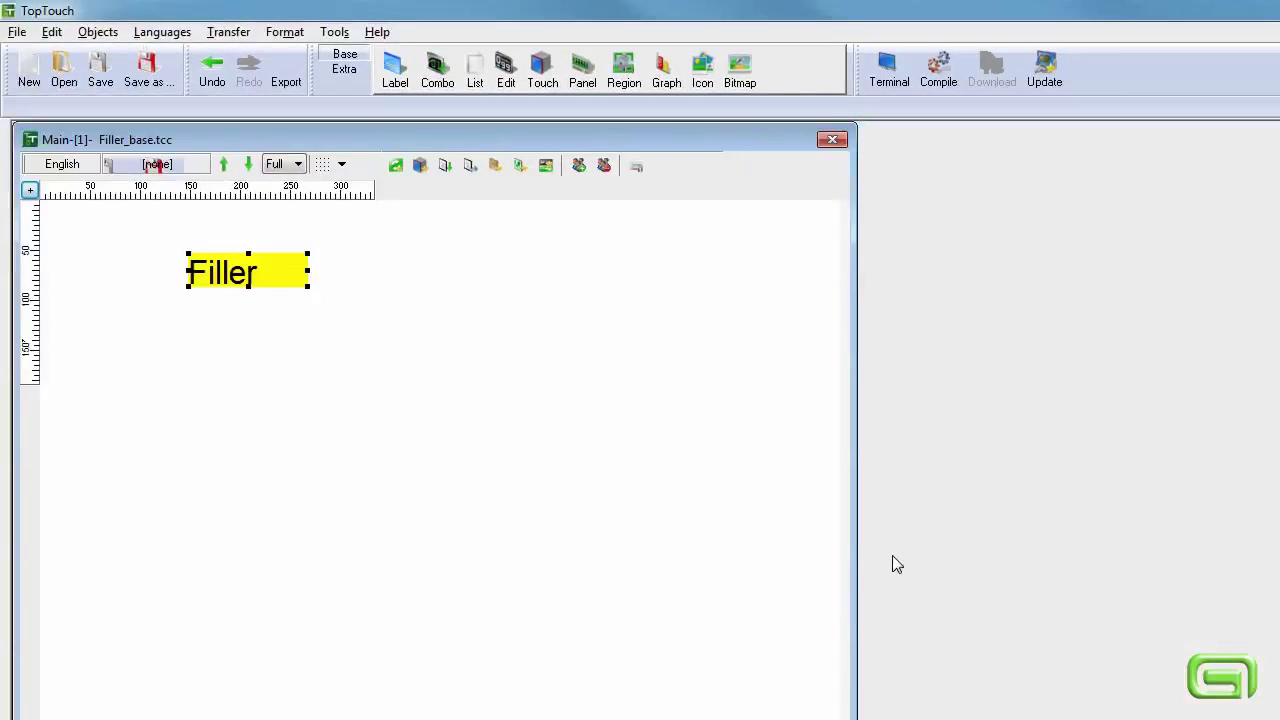
Step: Change the Main page's color_bk property from White to Aqua
left_click(770, 528)
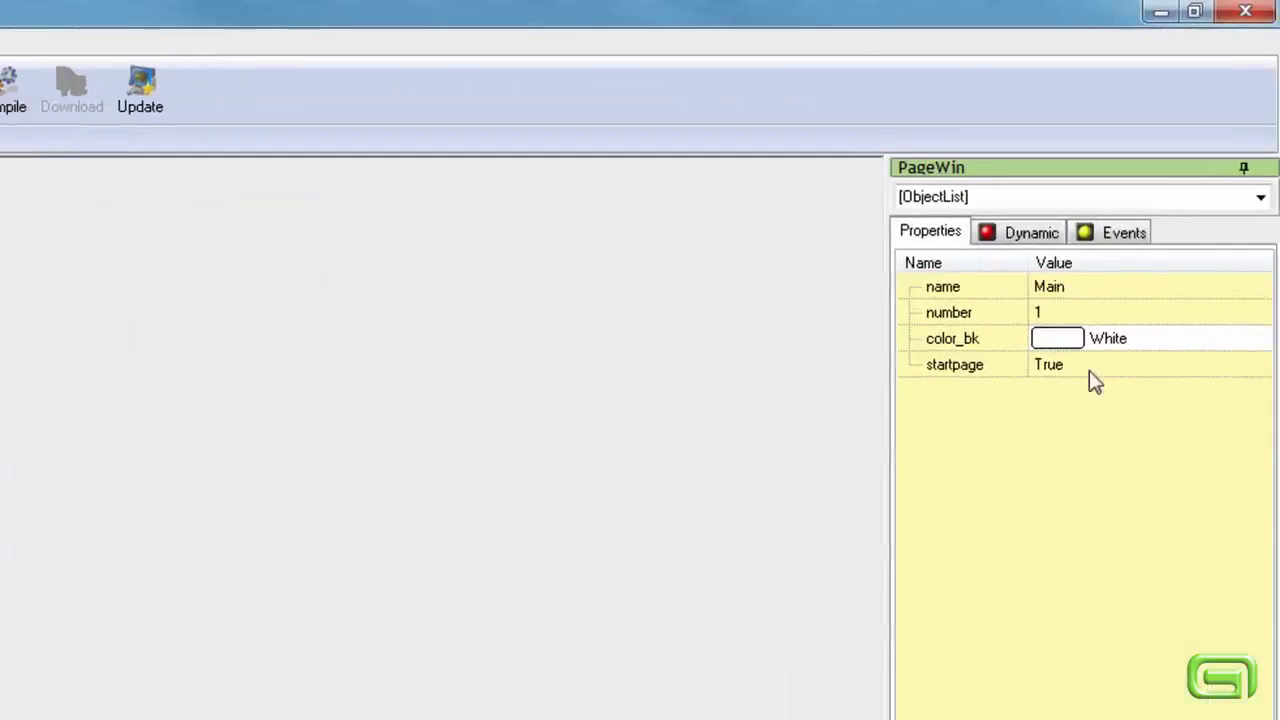
left_click(1172, 348)
left_click(1259, 343)
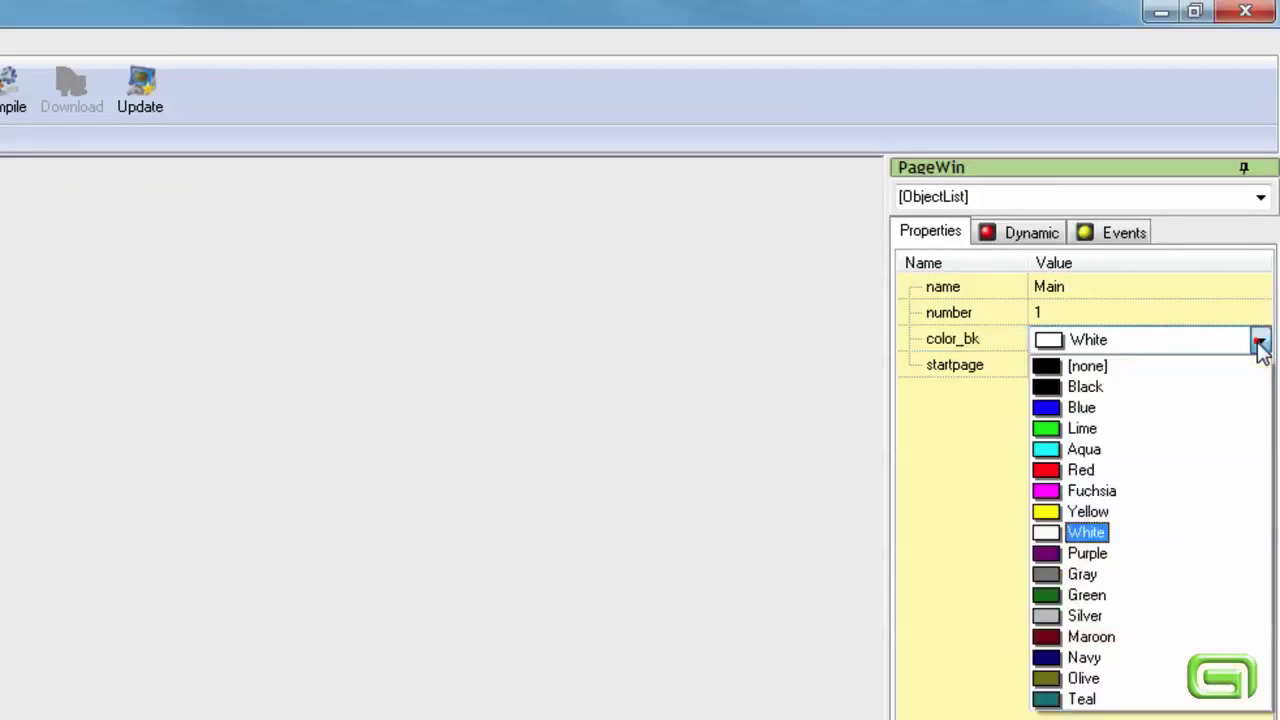
left_click(1197, 452)
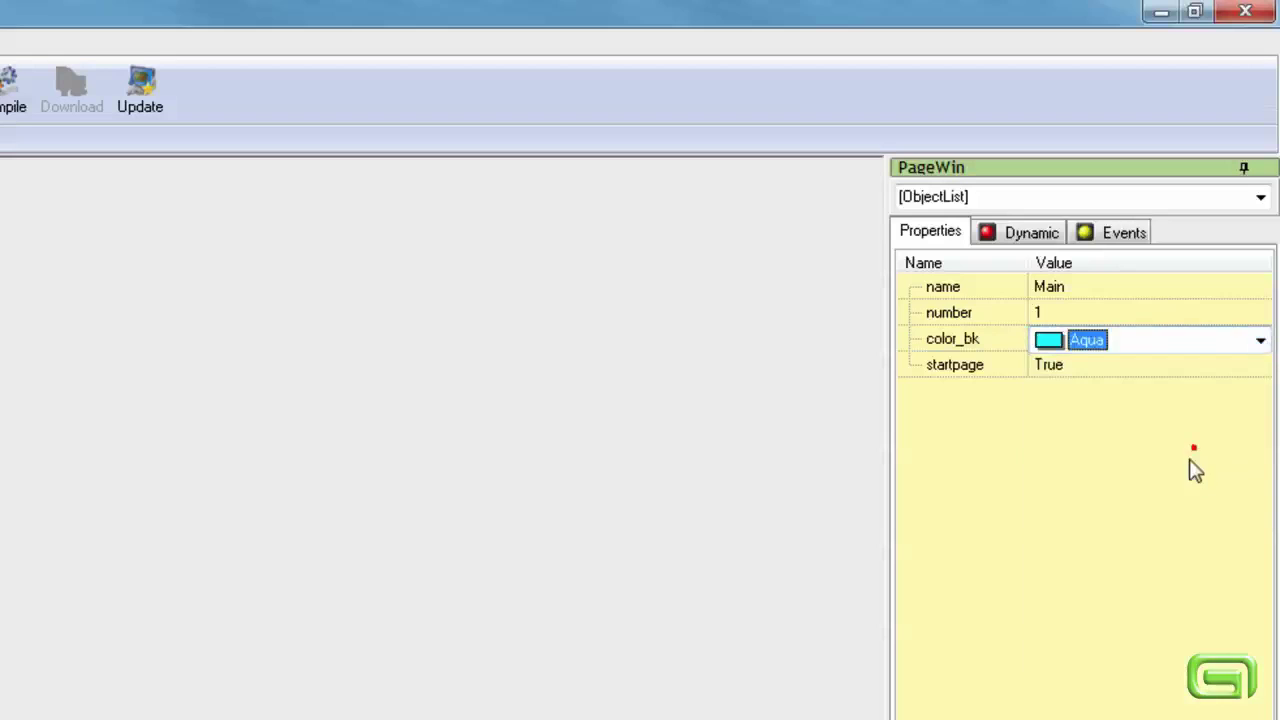
left_click(1163, 533)
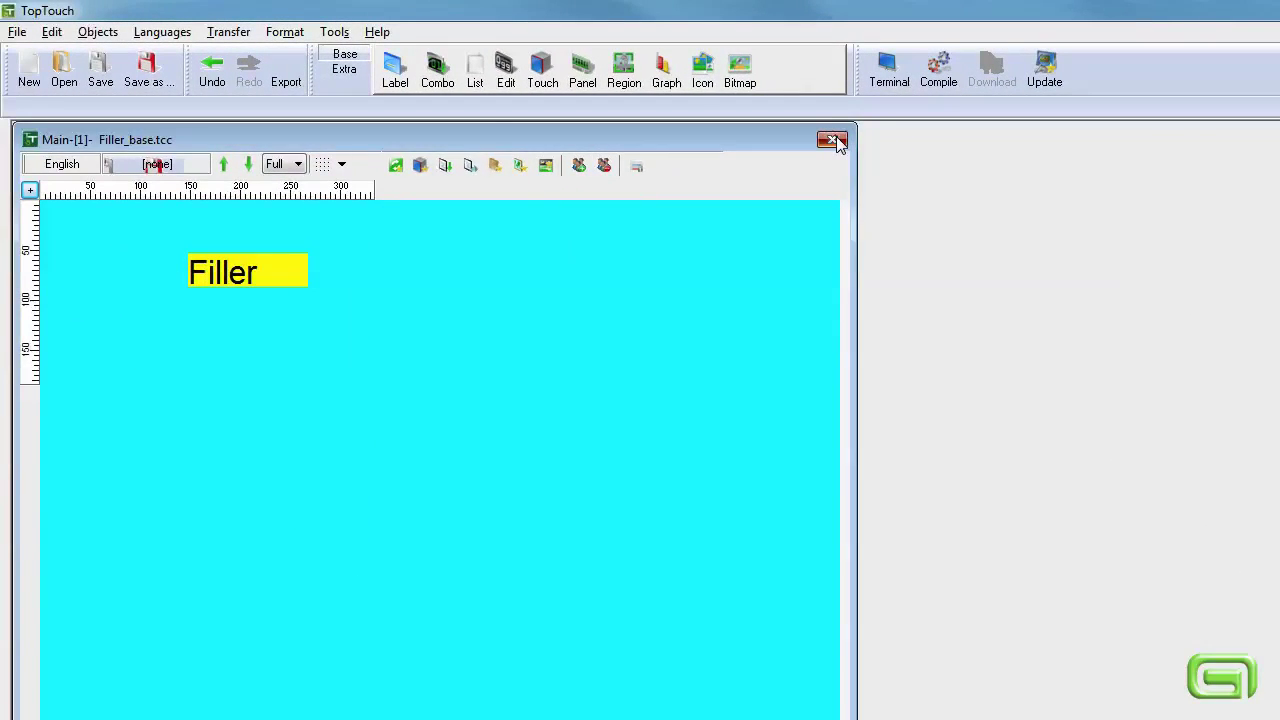
Step: Compile Filler_base and transfer it to the terminal at IP 192.168.1.51
left_click(836, 138)
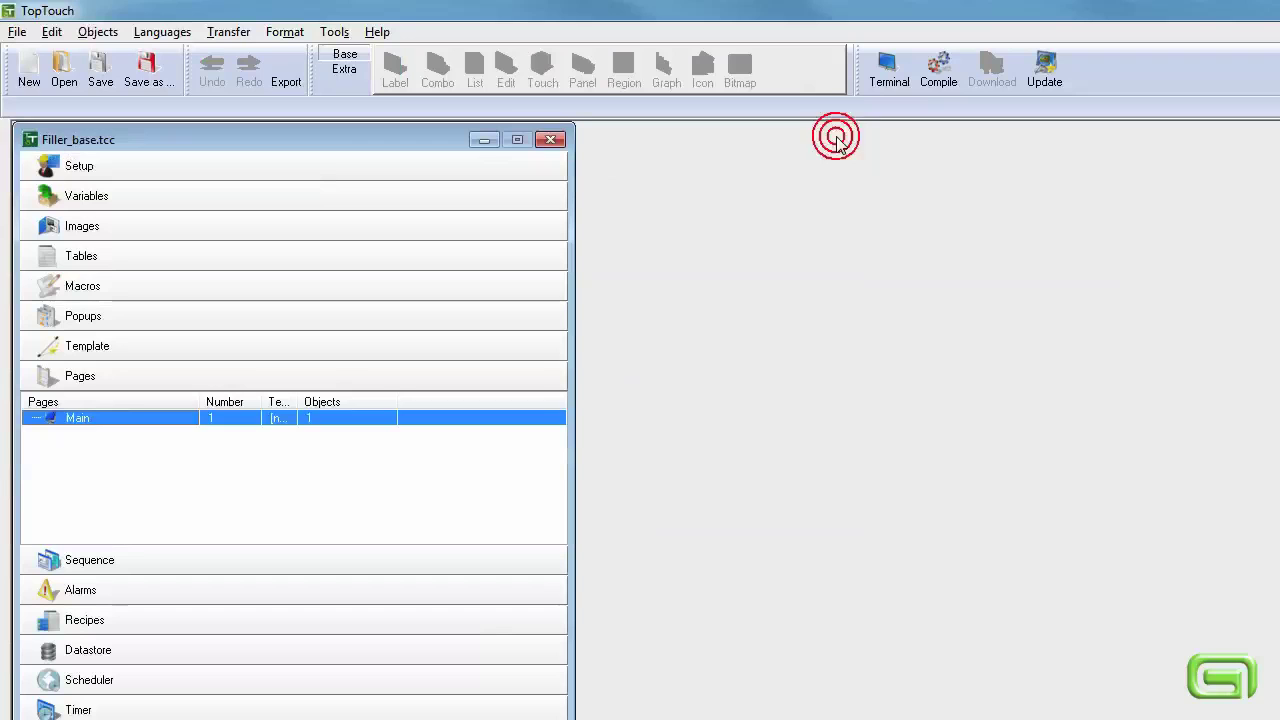
left_click(938, 70)
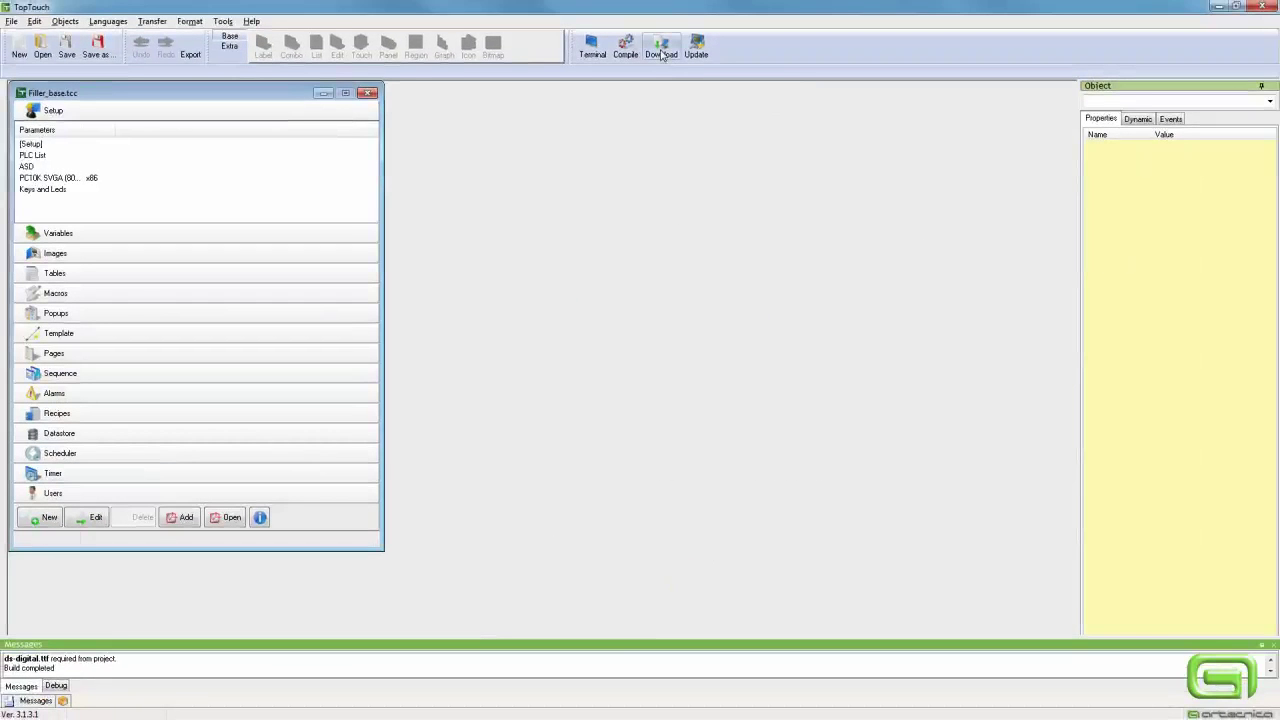
left_click(661, 50)
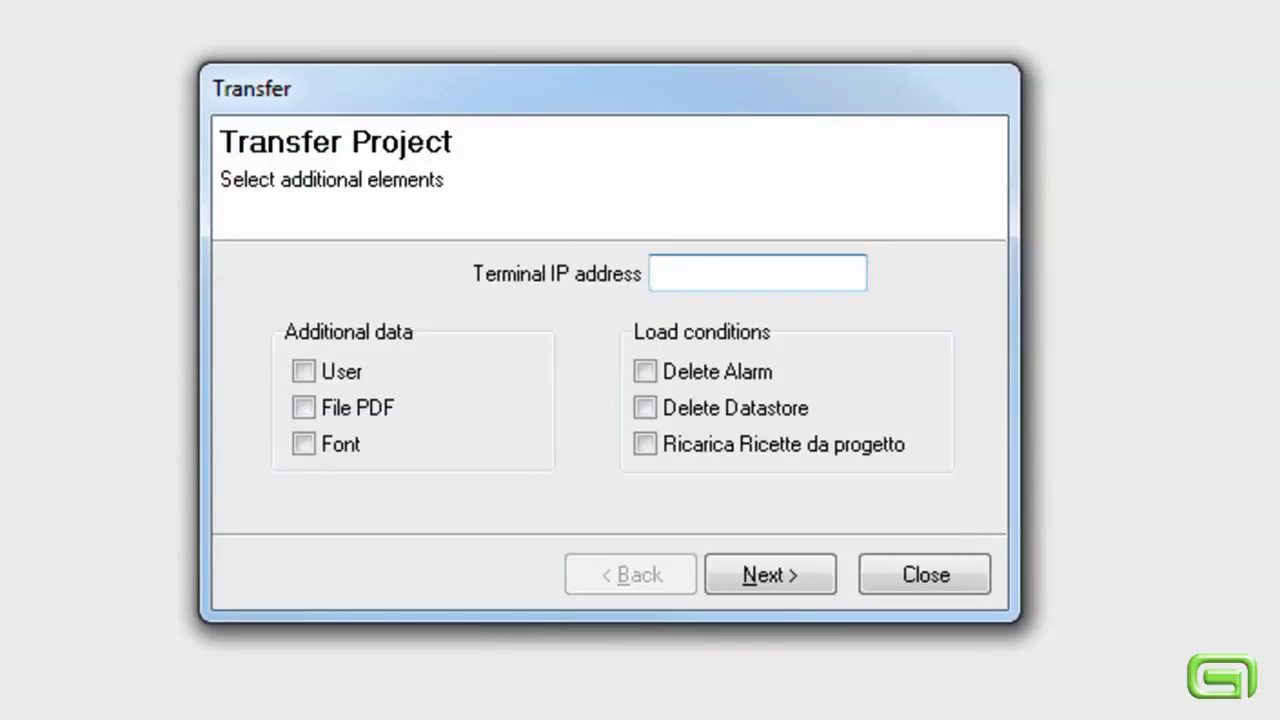
type("192.168.1.")
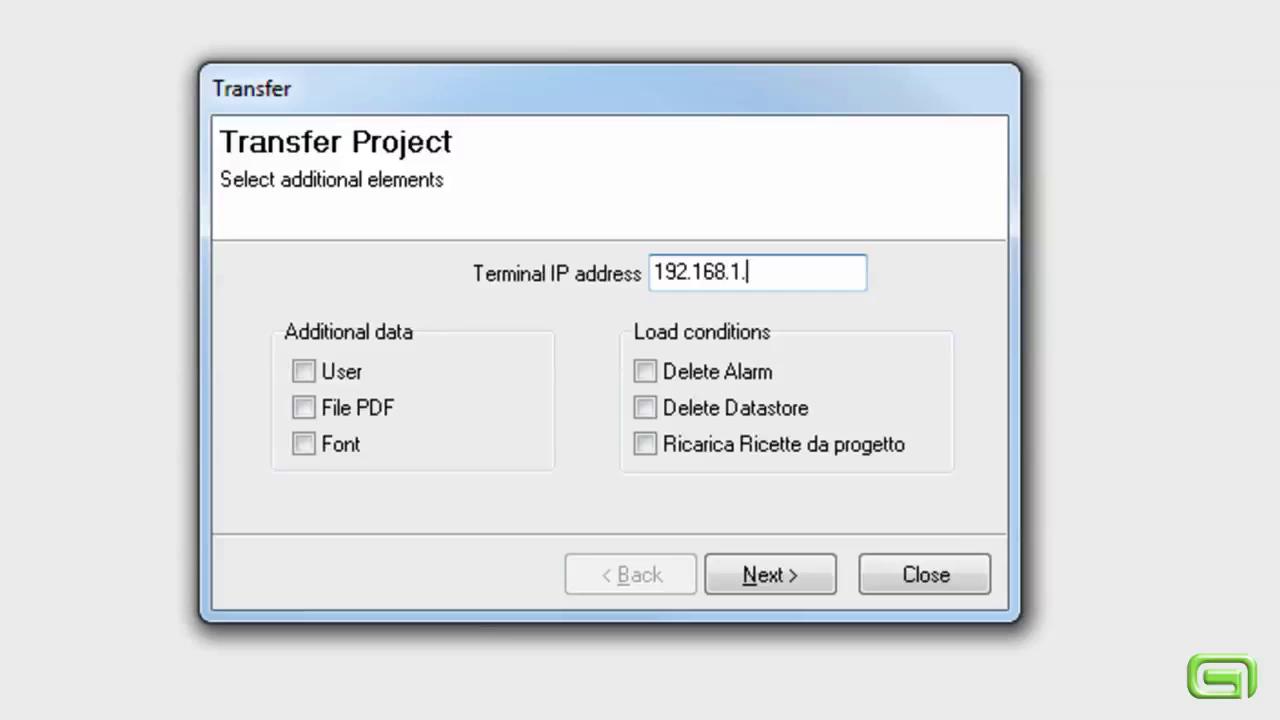
type("51")
left_click(746, 570)
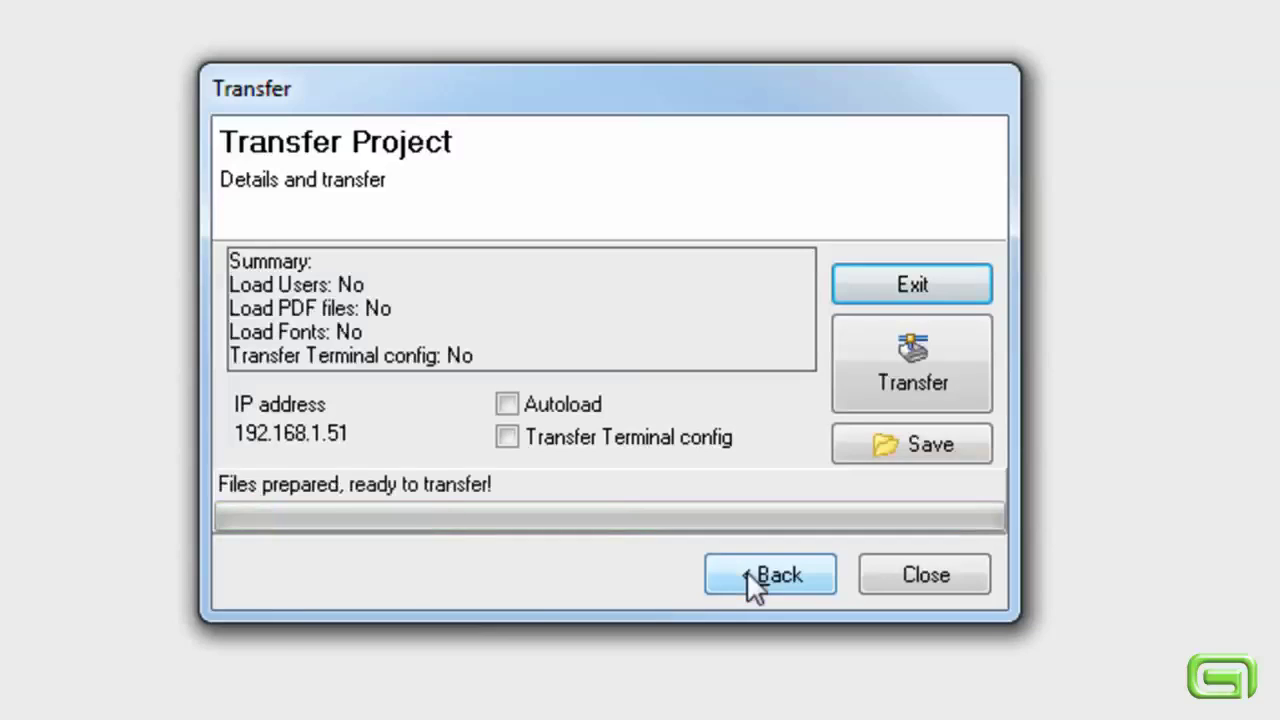
left_click(895, 368)
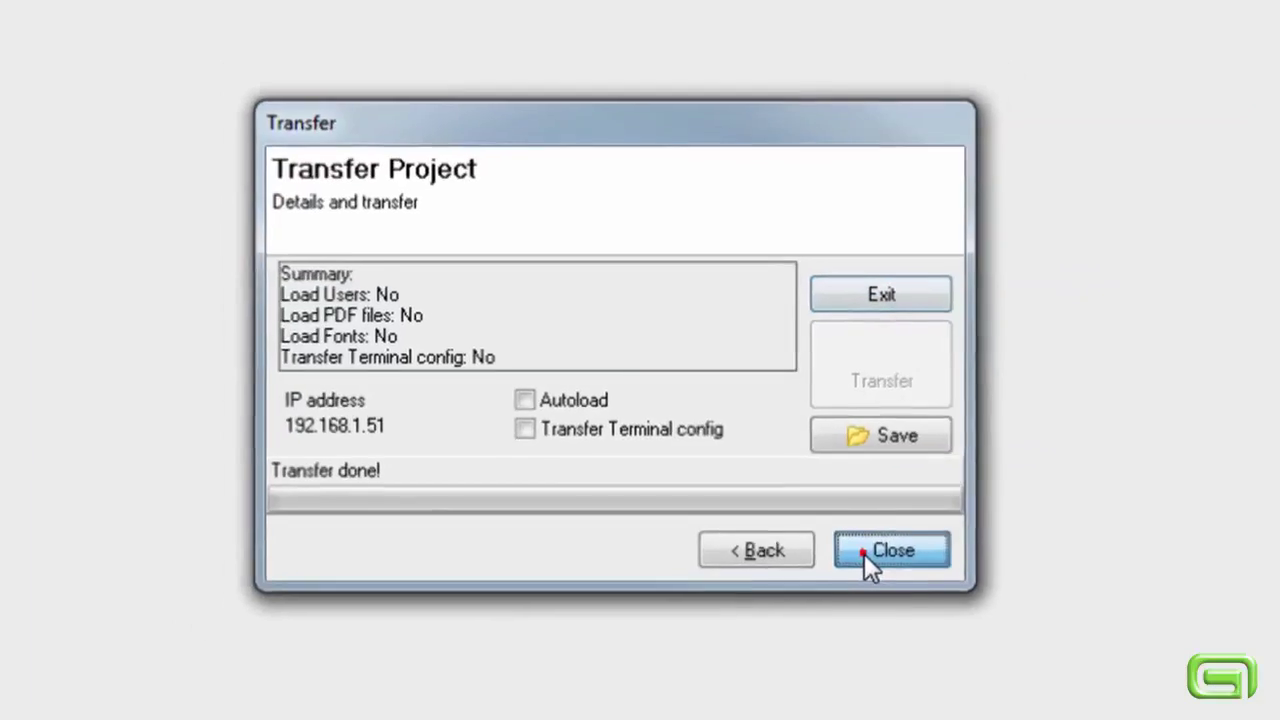
left_click(866, 560)
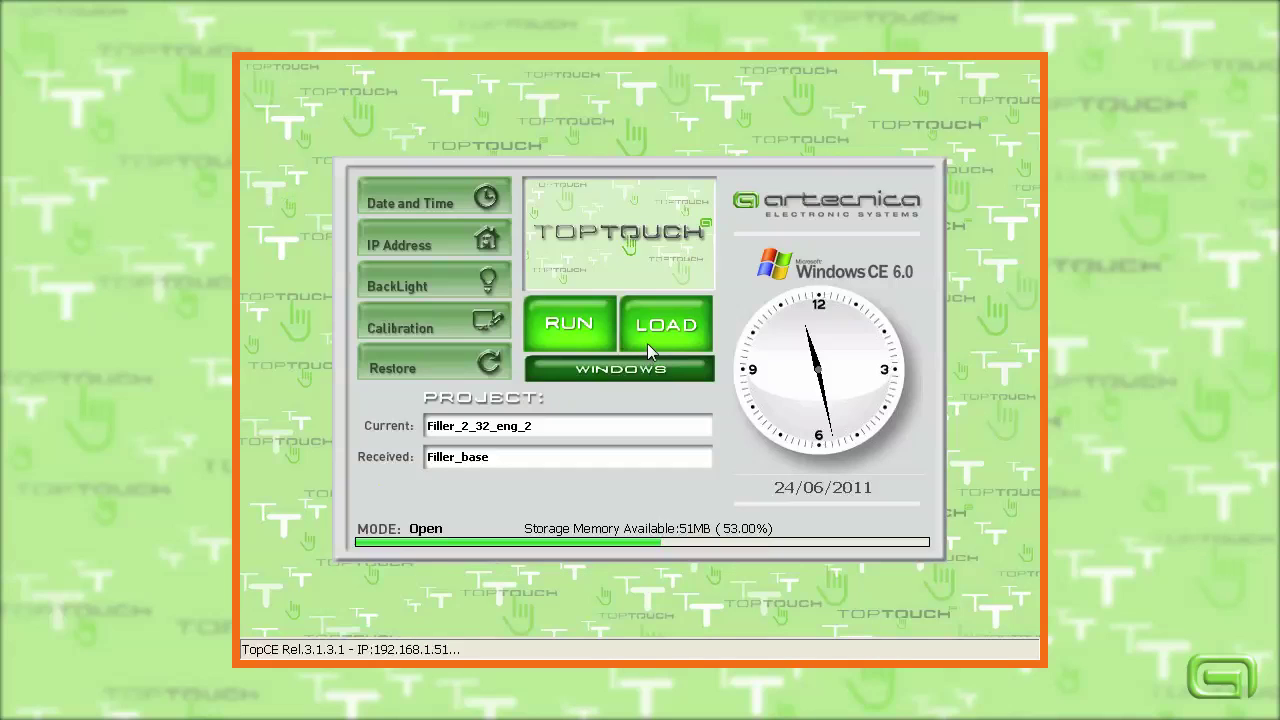
Step: Load Filler_base with Delete Database Alarms, Delete Datastores and Load recipes ticked
left_click(662, 328)
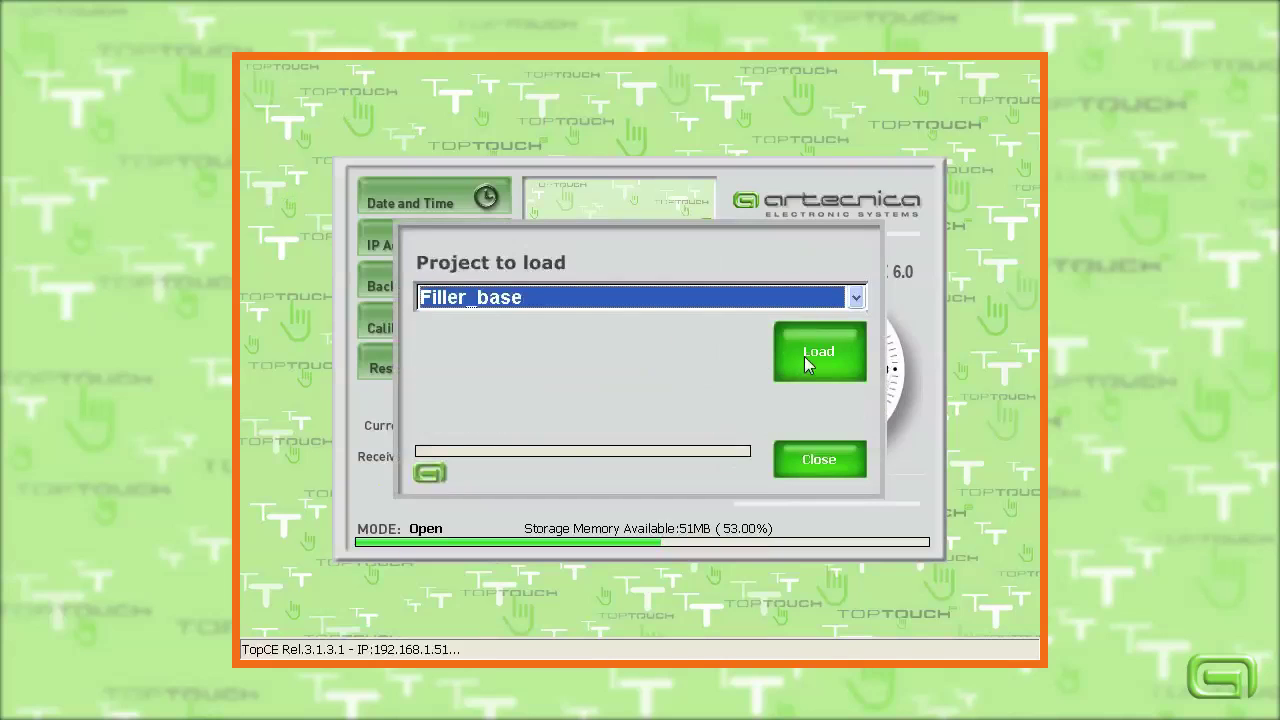
left_click(804, 356)
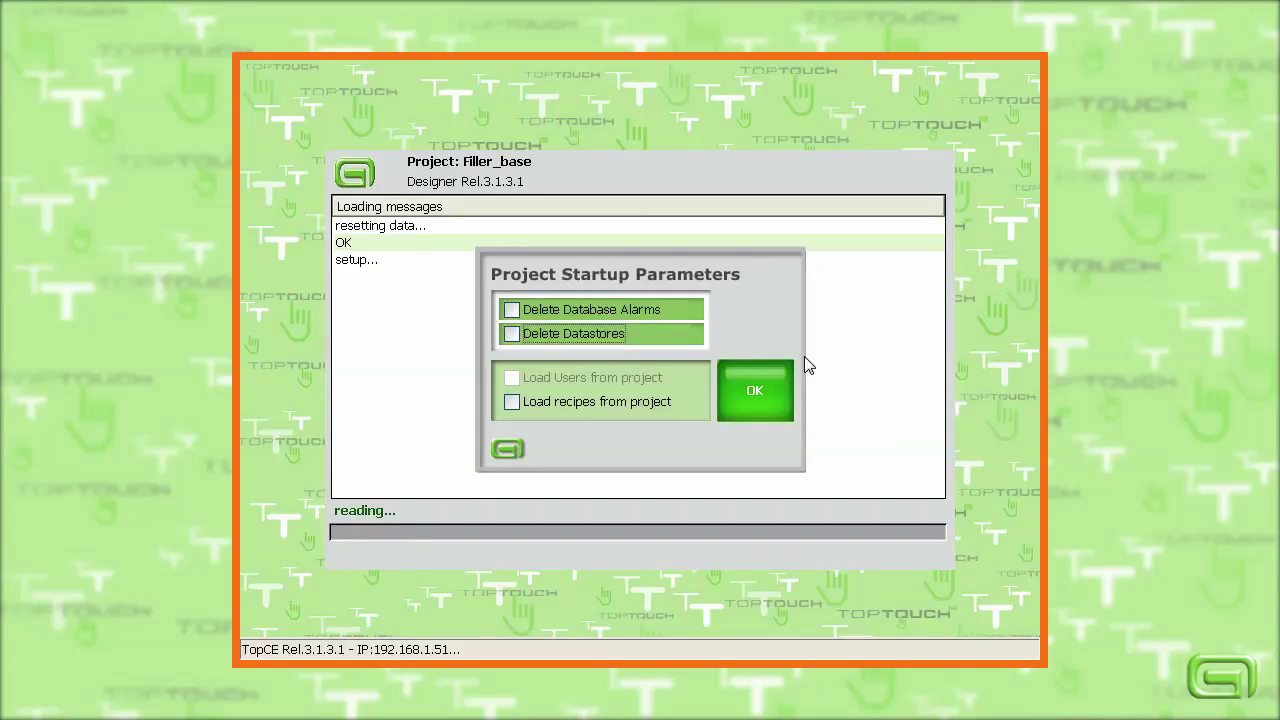
left_click(606, 308)
left_click(606, 334)
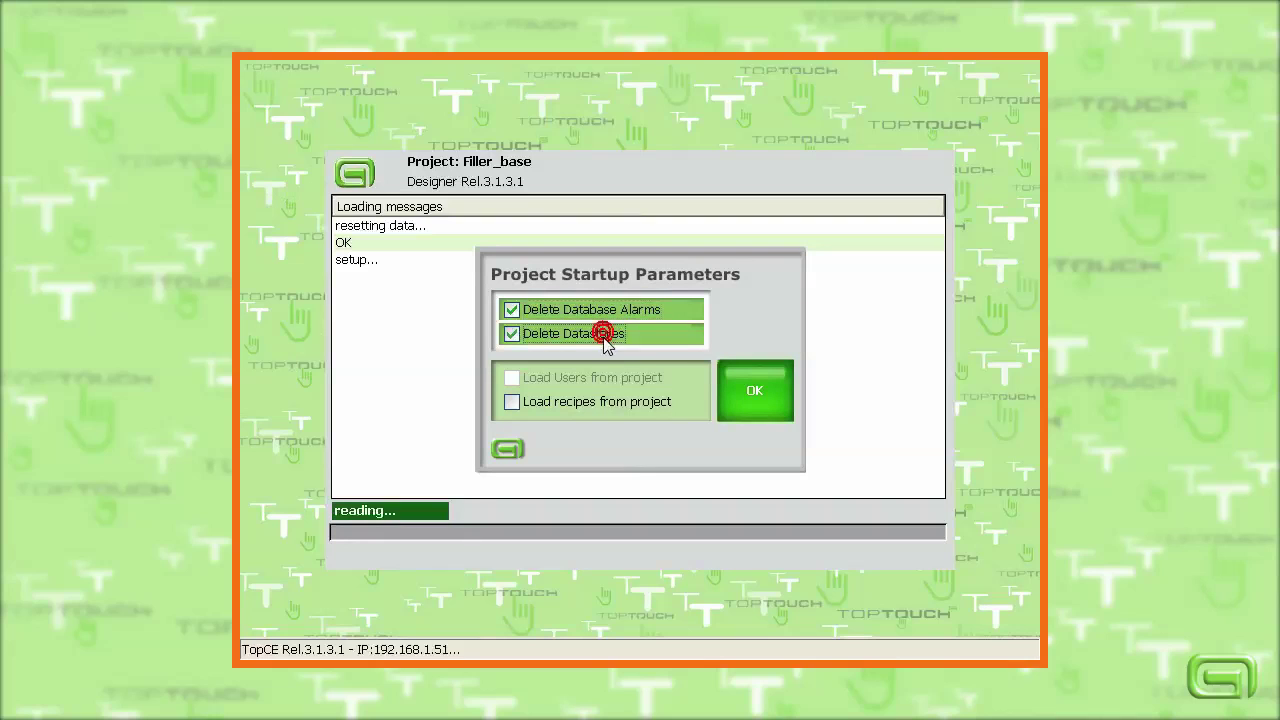
left_click(605, 401)
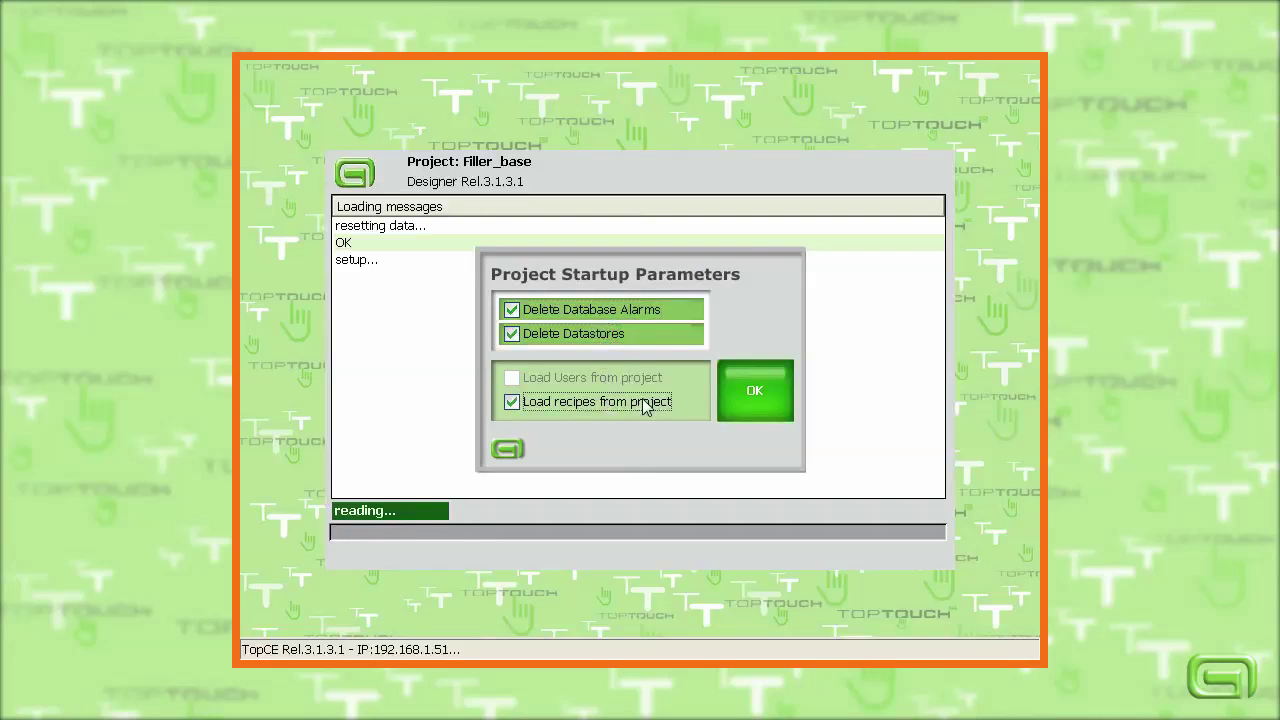
left_click(748, 390)
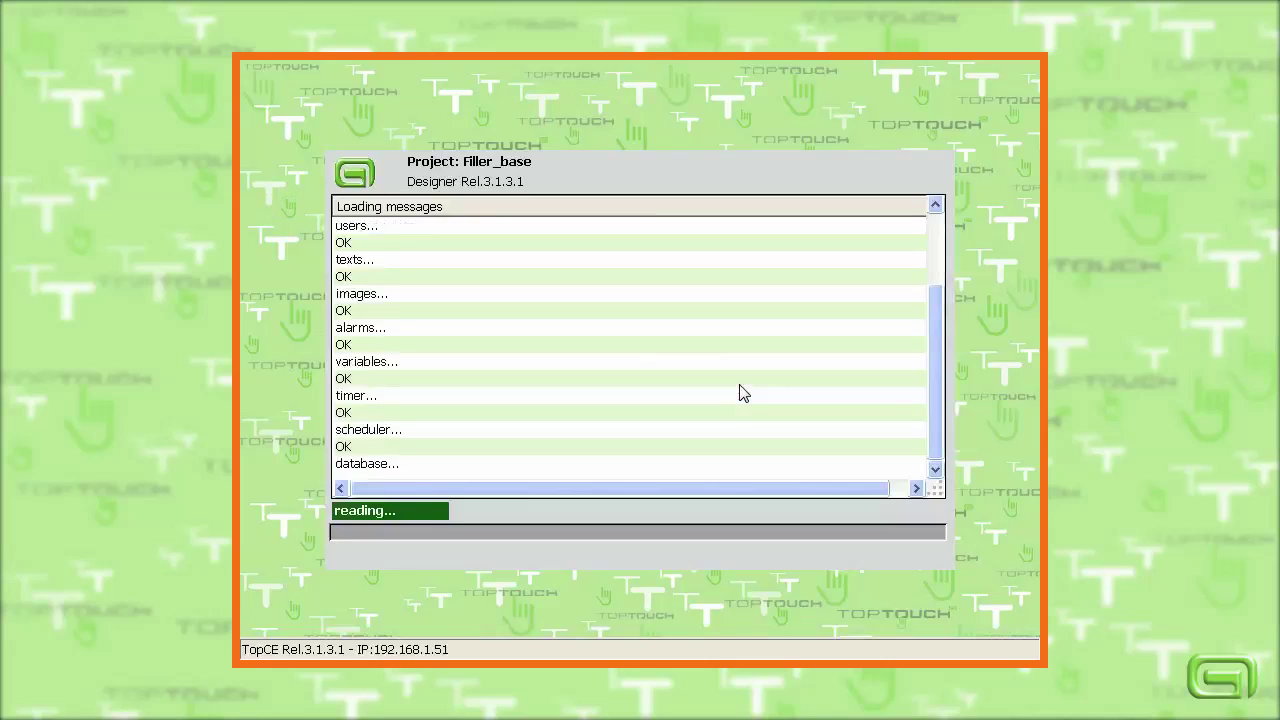